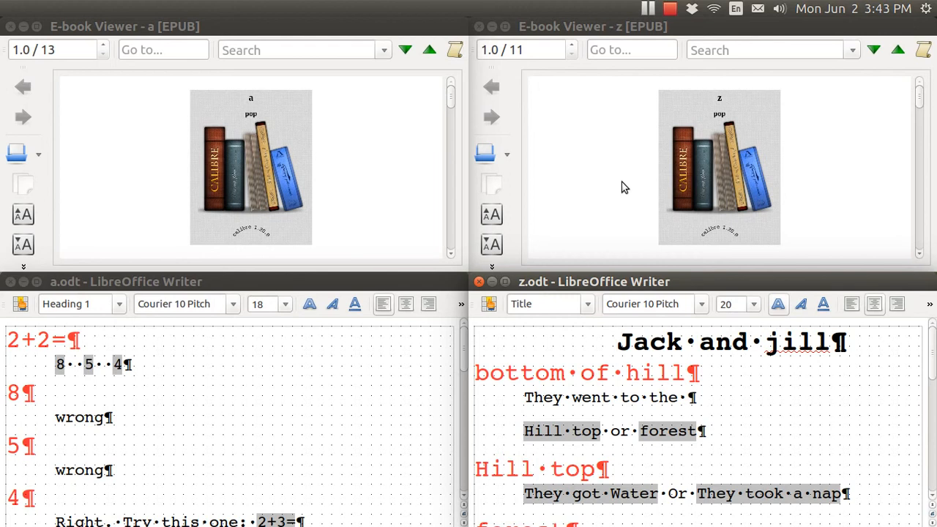
Page through the z e-book from its cover to the last page, "The curtain", reading each story section.
{"action": "left_click", "coordinate": [635, 140]}
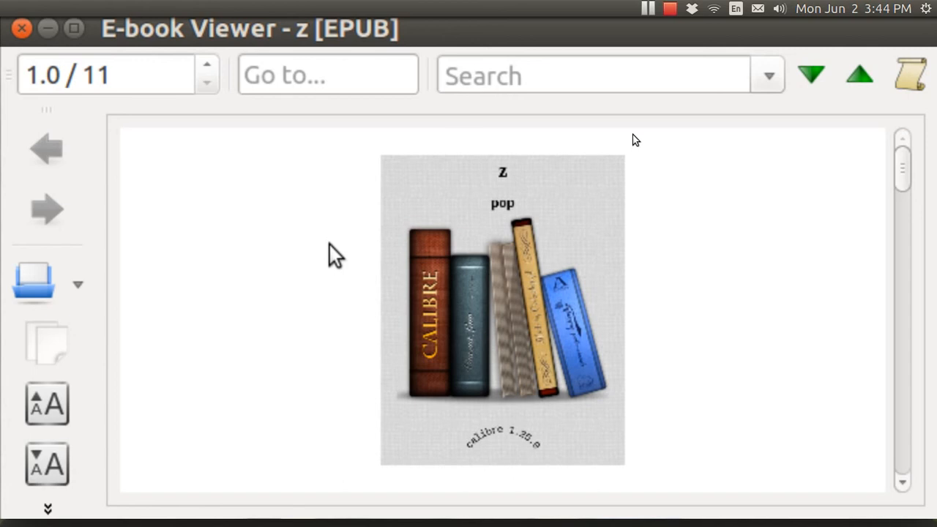
{"action": "scroll", "coordinate": [330, 244], "scroll_direction": "down", "scroll_amount": 1}
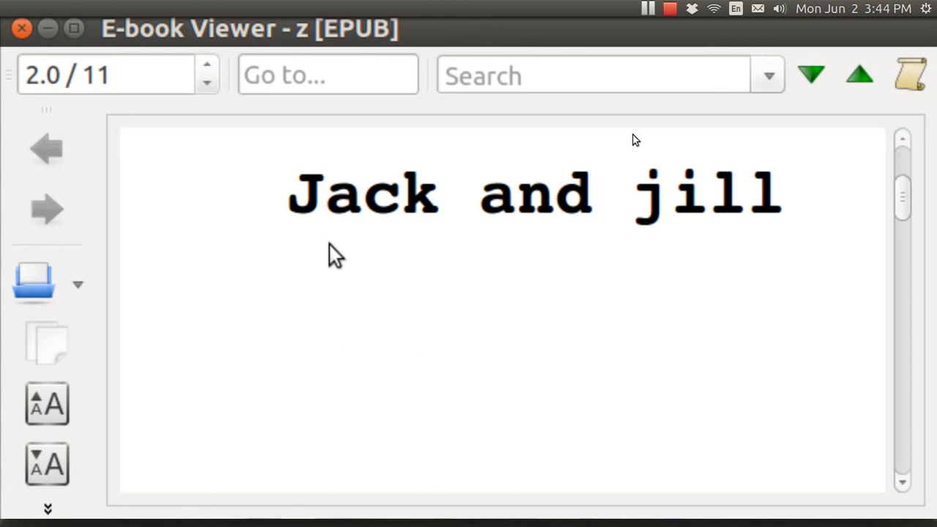
{"action": "scroll", "coordinate": [330, 252], "scroll_direction": "down", "scroll_amount": 1}
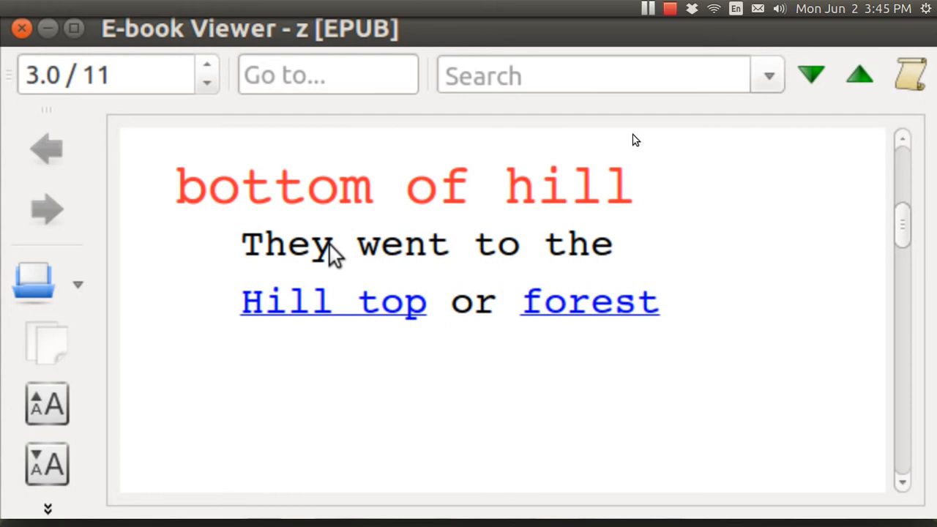
{"action": "key", "text": "Page_Down"}
{"action": "key", "text": "Page_Down"}
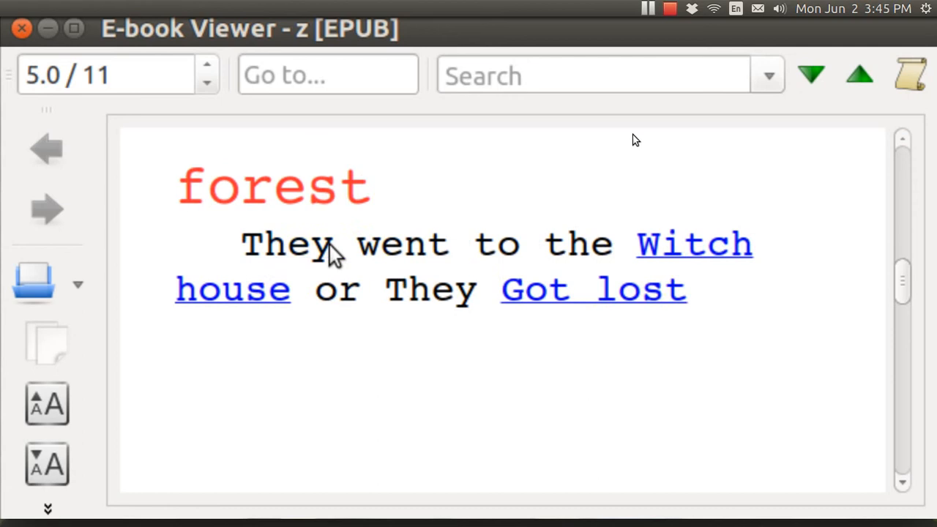
{"action": "key", "text": "Page_Down"}
{"action": "key", "text": "Page_Down"}
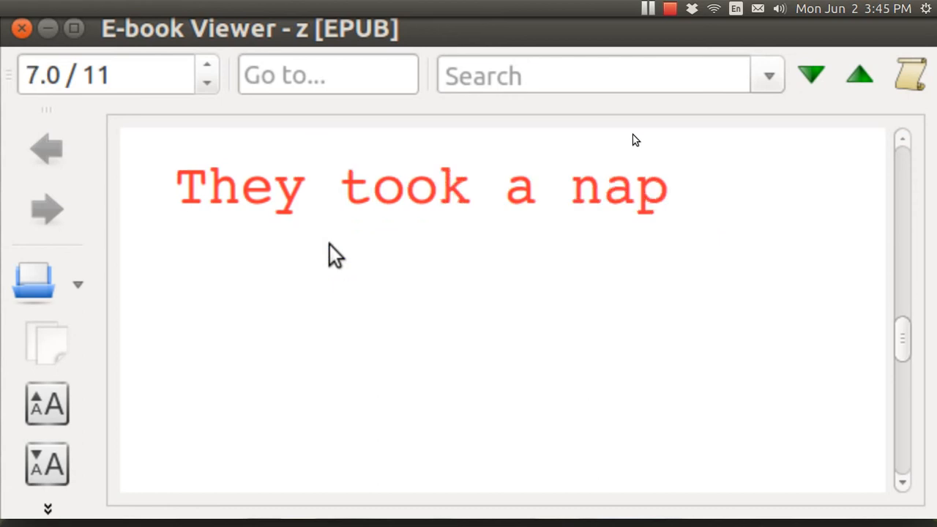
{"action": "key", "text": "Page_Down"}
{"action": "key", "text": "Page_Down"}
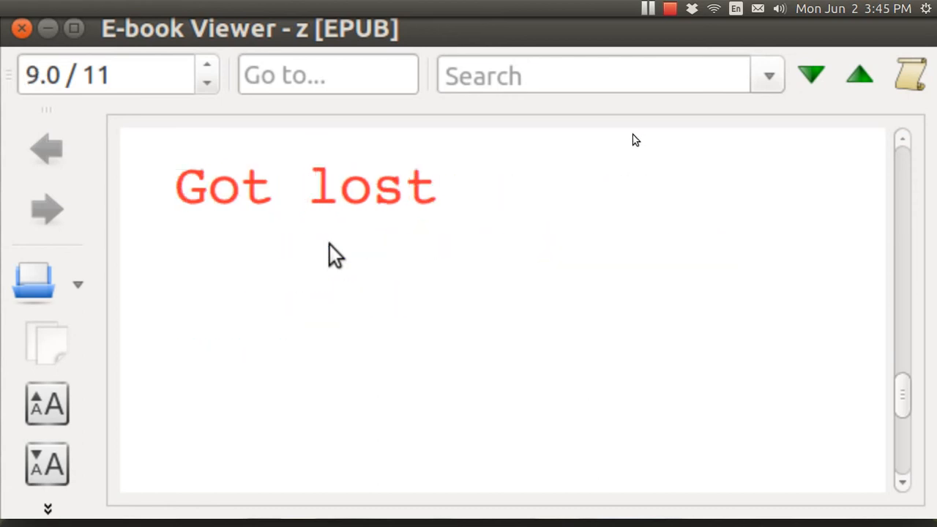
{"action": "key", "text": "Page_Down"}
{"action": "key", "text": "Page_Down"}
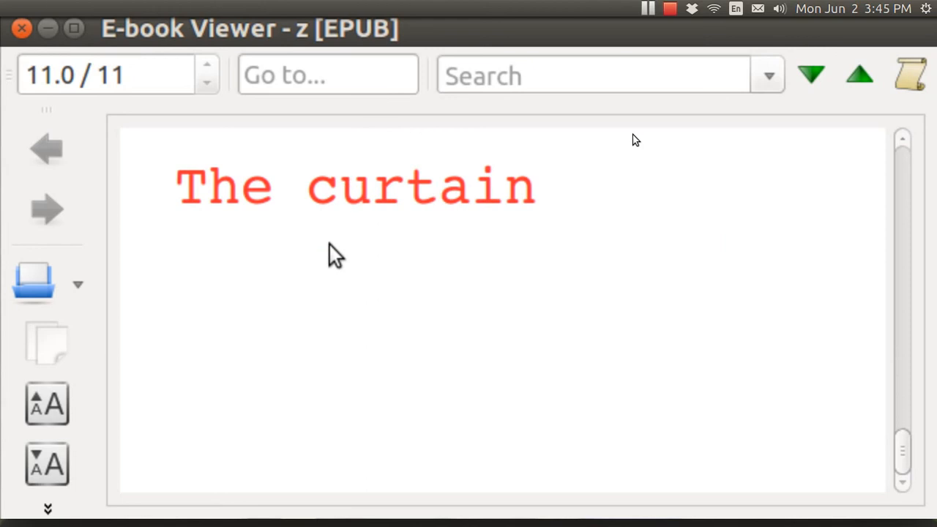
Return to the cover of the z e-book and go forward to the "bottom of hill" page.
{"action": "key", "text": "Page_Up"}
{"action": "key", "text": "Page_Up"}
{"action": "key", "text": "Page_Up"}
{"action": "key", "text": "Page_Up"}
{"action": "key", "text": "Page_Up"}
{"action": "key", "text": "Page_Up"}
{"action": "key", "text": "Page_Up"}
{"action": "key", "text": "Page_Up"}
{"action": "key", "text": "Page_Up"}
{"action": "key", "text": "Page_Up"}
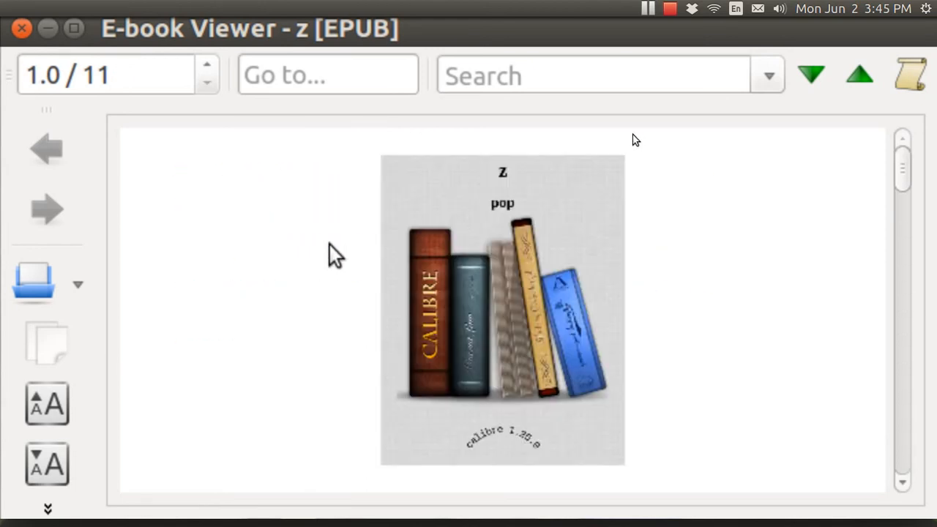
{"action": "key", "text": "Page_Down"}
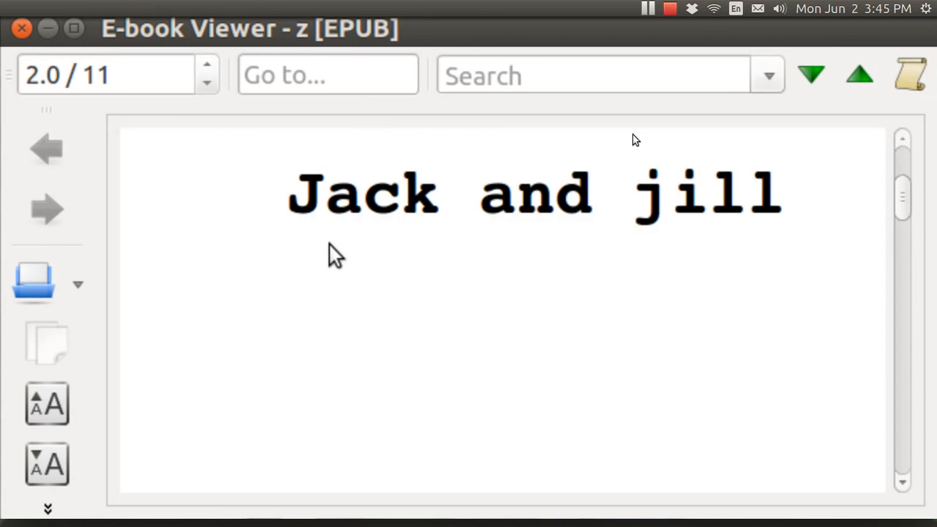
{"action": "key", "text": "Page_Down"}
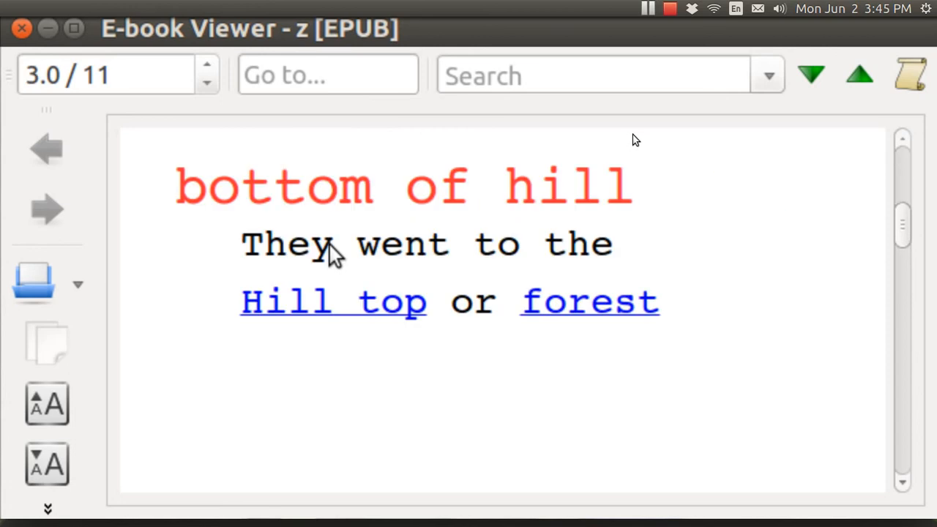
Follow the "Hill top" link, view both the "They got Water" and "They took a nap" endings, and return to "bottom of hill".
{"action": "left_click", "coordinate": [337, 306]}
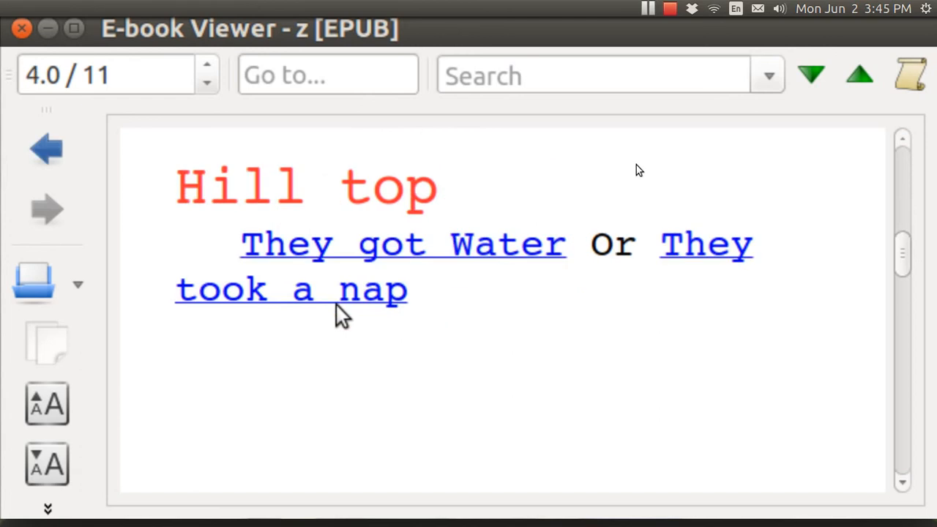
{"action": "left_click", "coordinate": [354, 246]}
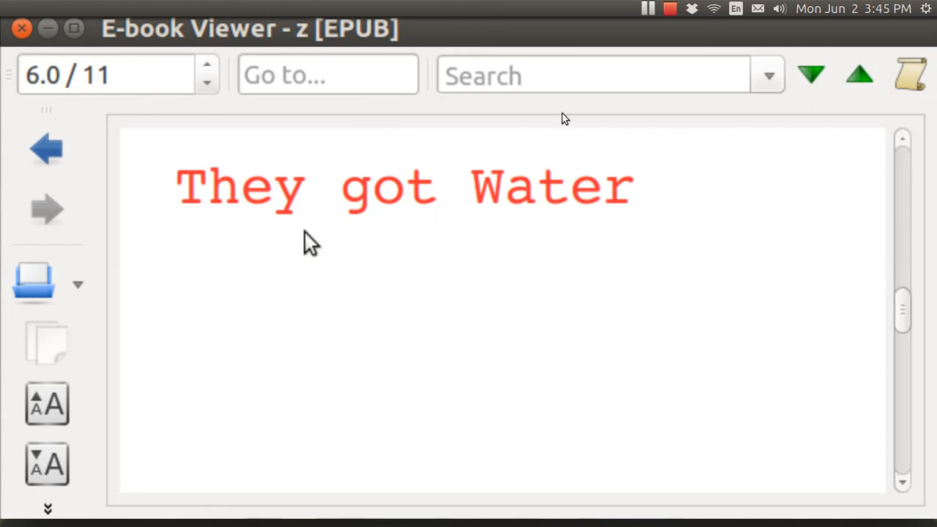
{"action": "left_click", "coordinate": [55, 150]}
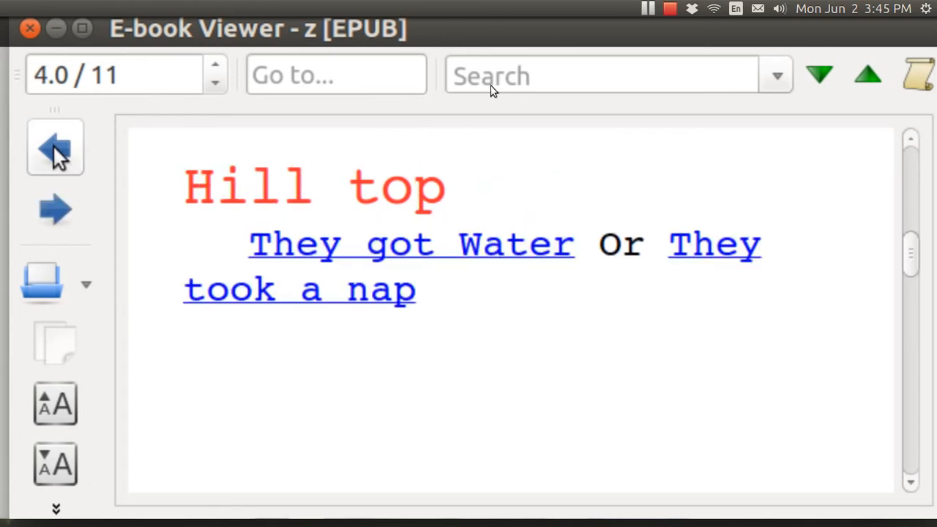
{"action": "left_click", "coordinate": [393, 291]}
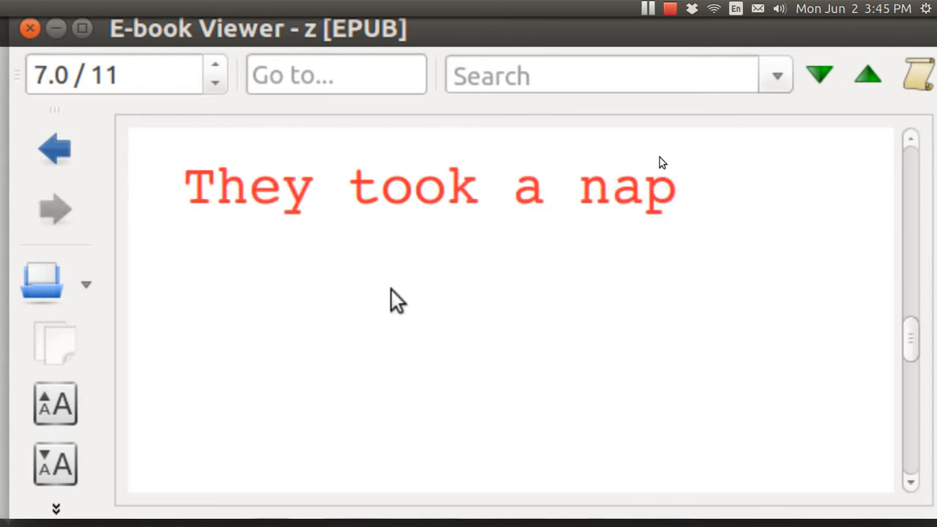
{"action": "left_click", "coordinate": [60, 154]}
{"action": "left_click", "coordinate": [60, 151]}
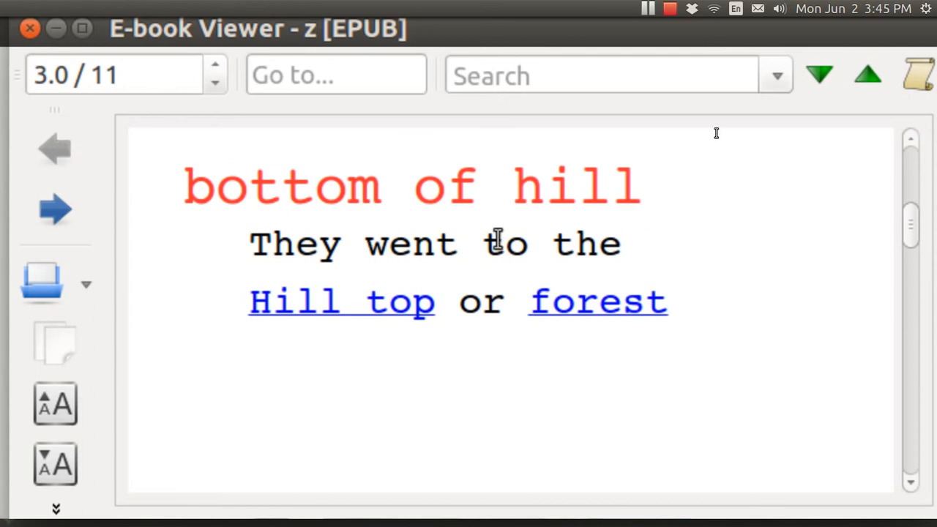
Follow the "forest" link, view the "Got lost" ending, and return to the forest page.
{"action": "left_click", "coordinate": [586, 313]}
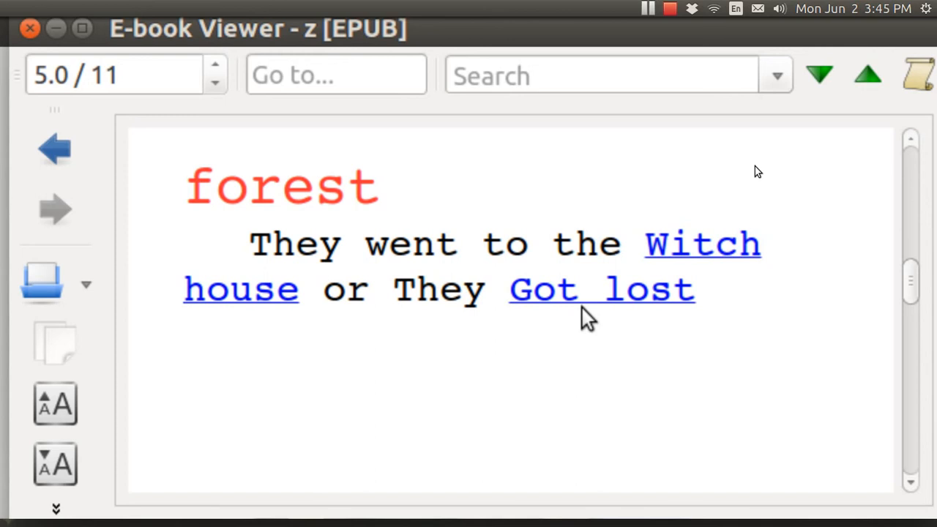
{"action": "left_click", "coordinate": [623, 303]}
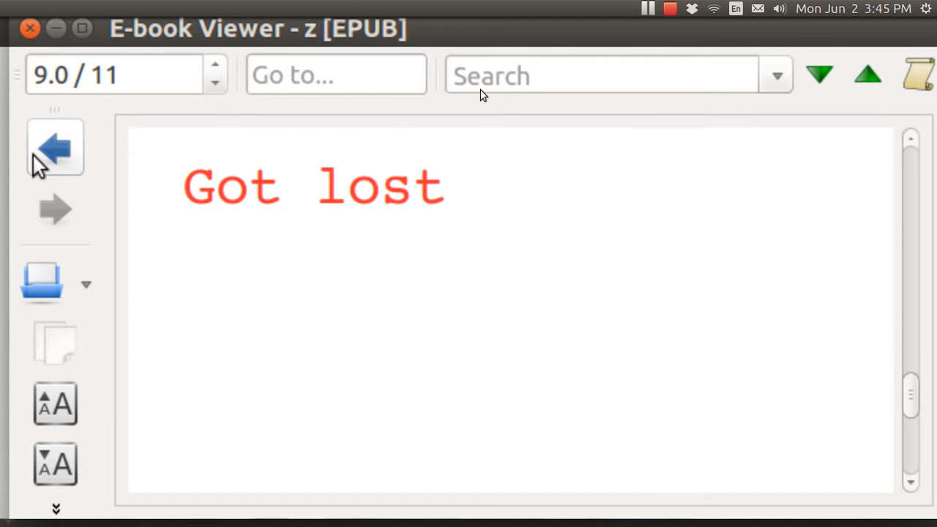
{"action": "left_click", "coordinate": [52, 149]}
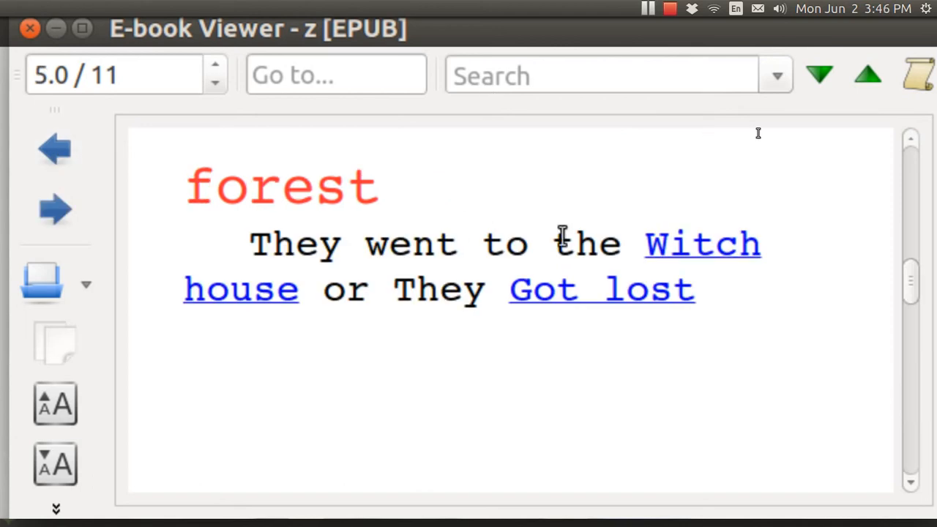
Follow the "Witch house" link and view both of its hiding choices, "The curtain" and "The oven".
{"action": "left_click", "coordinate": [698, 252]}
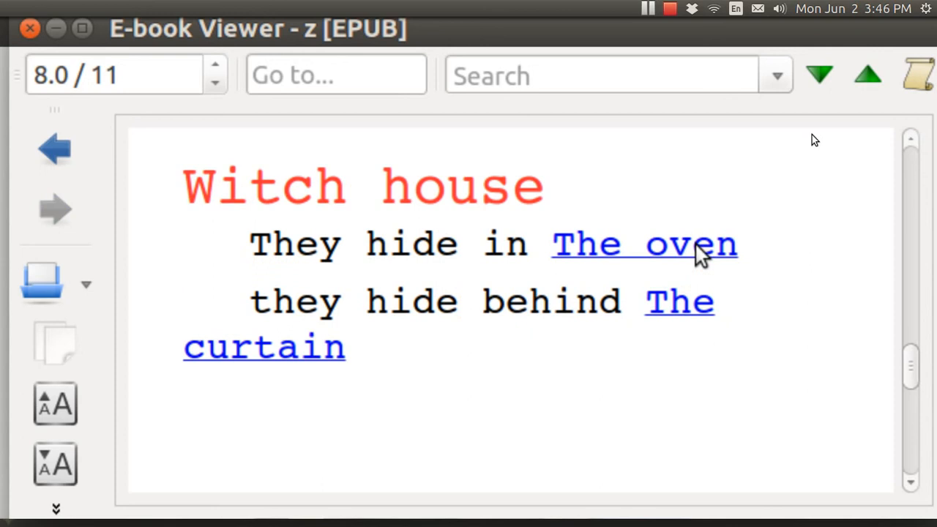
{"action": "left_click", "coordinate": [675, 302]}
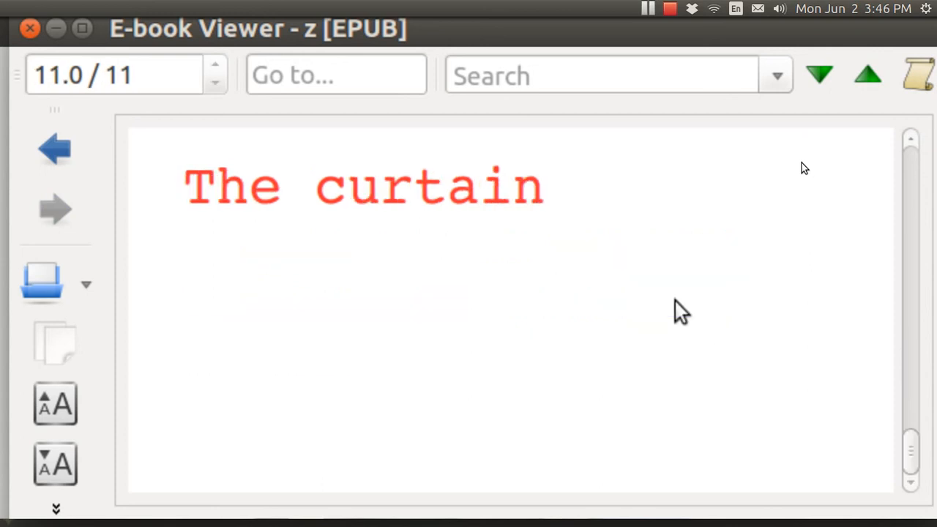
{"action": "left_click", "coordinate": [59, 151]}
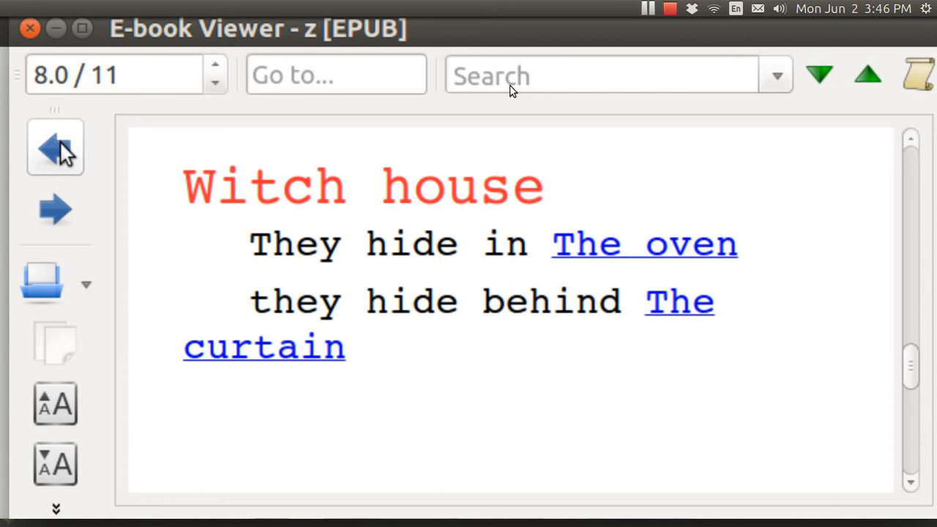
{"action": "left_click", "coordinate": [619, 249]}
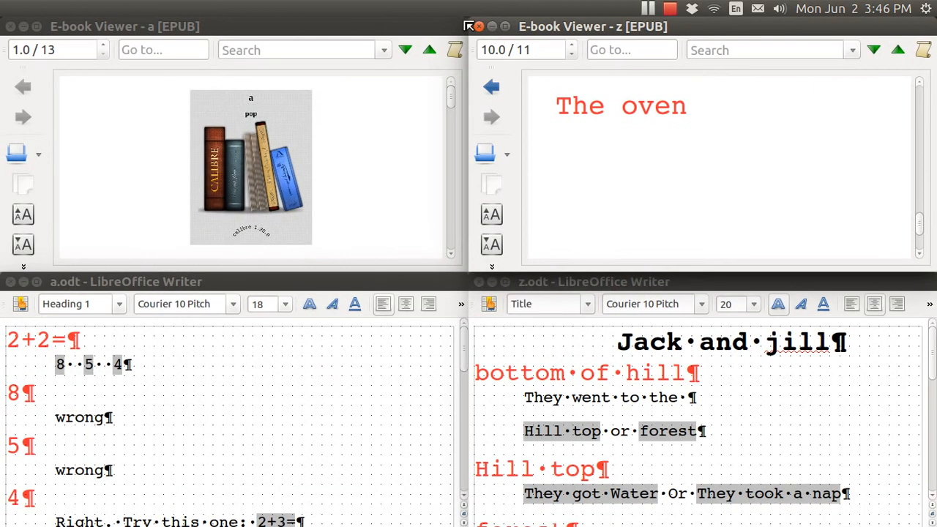
Switch to the a e-book, go to the "2+2=" question, and try the answers 8, 5 and 4 in turn.
{"action": "left_click", "coordinate": [356, 122]}
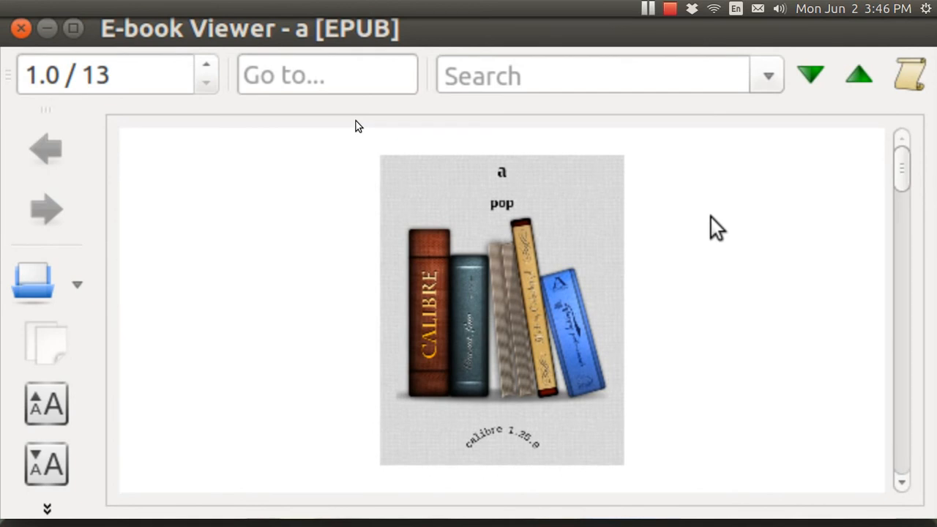
{"action": "key", "text": "Page_Down"}
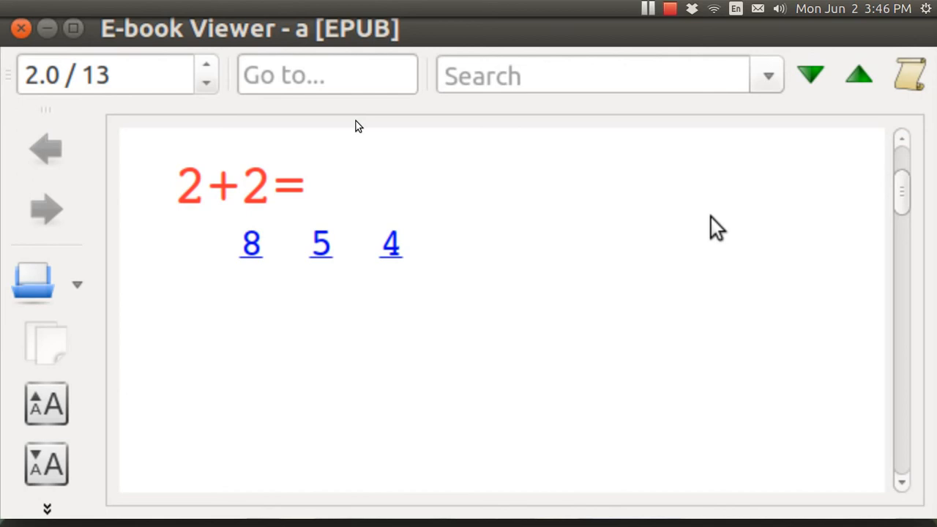
{"action": "left_click", "coordinate": [251, 249]}
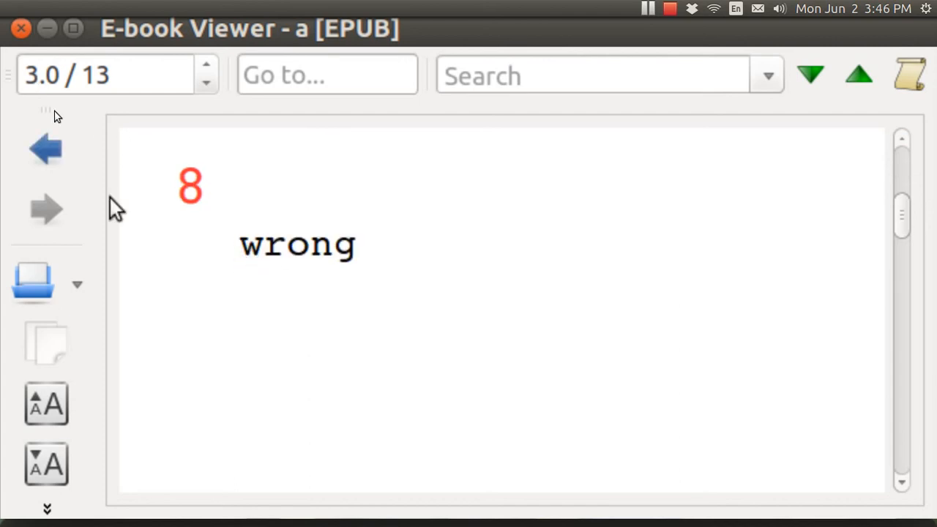
{"action": "left_click", "coordinate": [44, 154]}
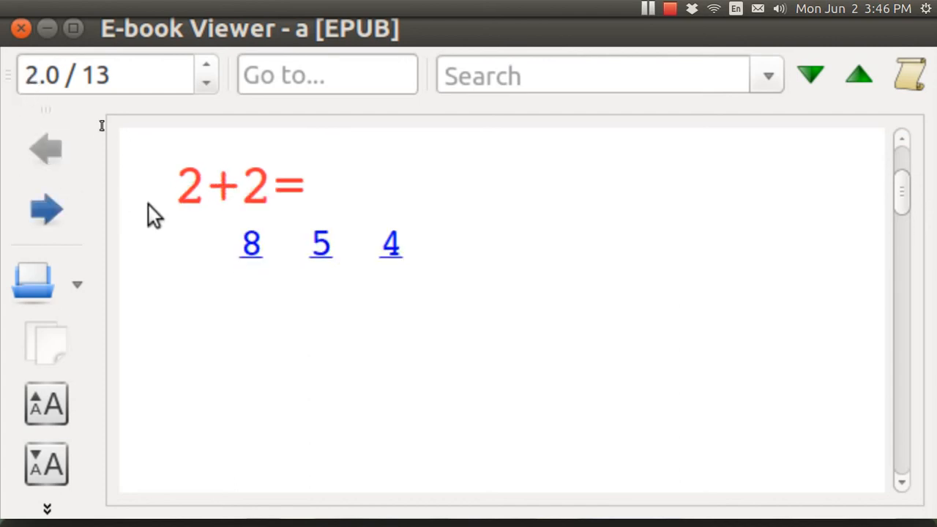
{"action": "left_click", "coordinate": [326, 251]}
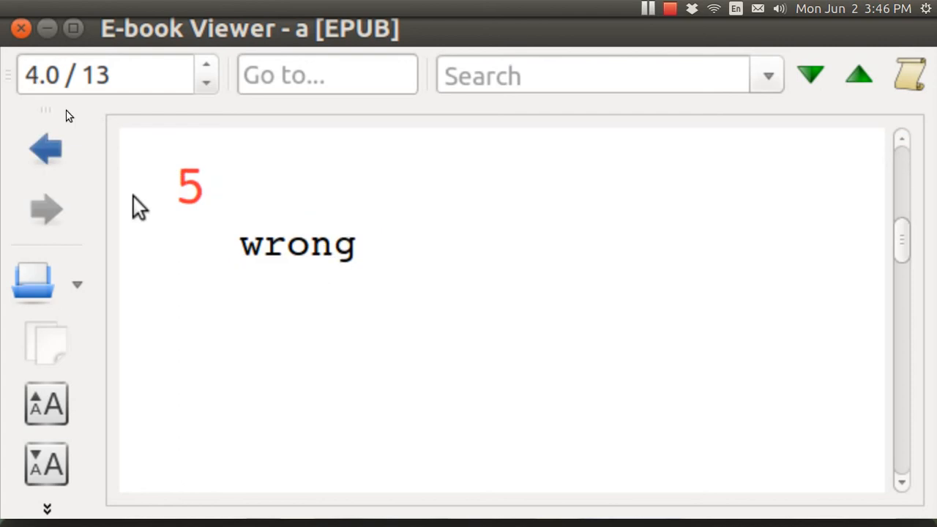
{"action": "left_click", "coordinate": [44, 154]}
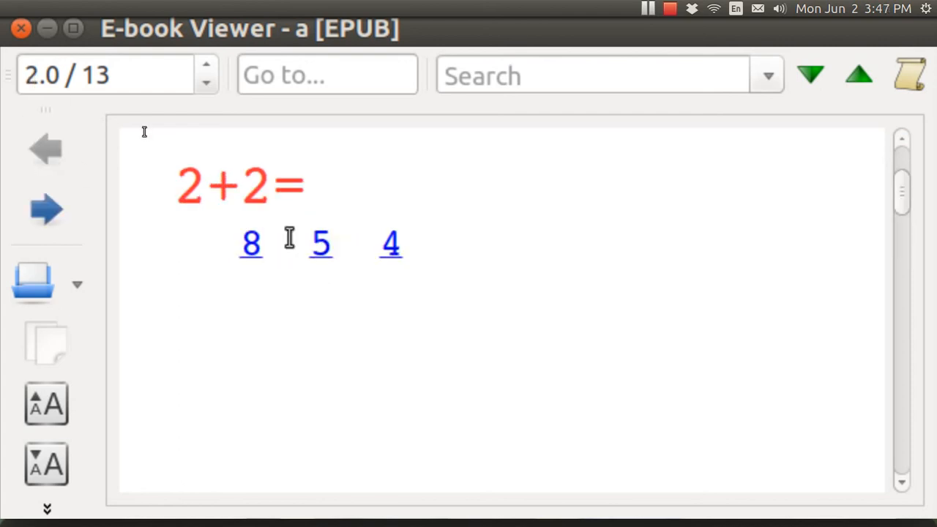
{"action": "left_click", "coordinate": [393, 249]}
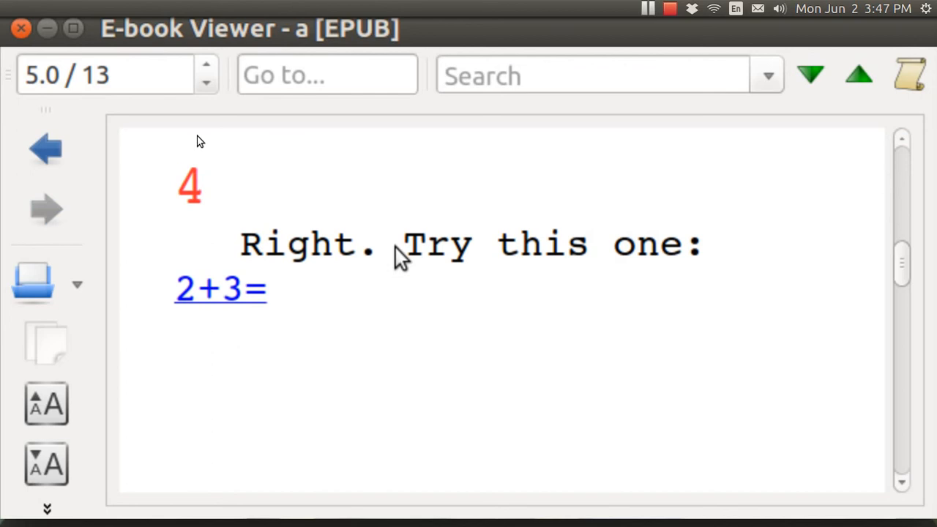
Open the "2+3=" question and try the answers 12 and 5, and answer the linked "8x2=" question with 16.
{"action": "left_click", "coordinate": [249, 289]}
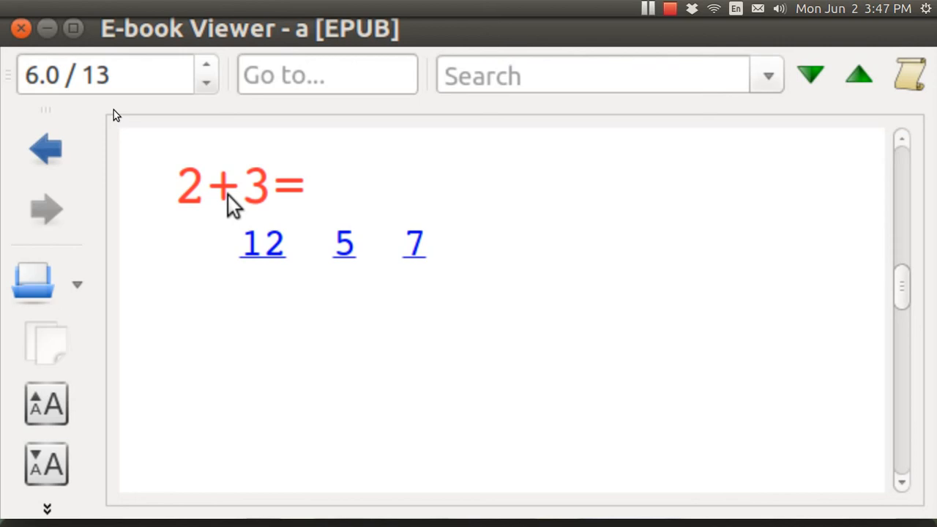
{"action": "left_click", "coordinate": [272, 249]}
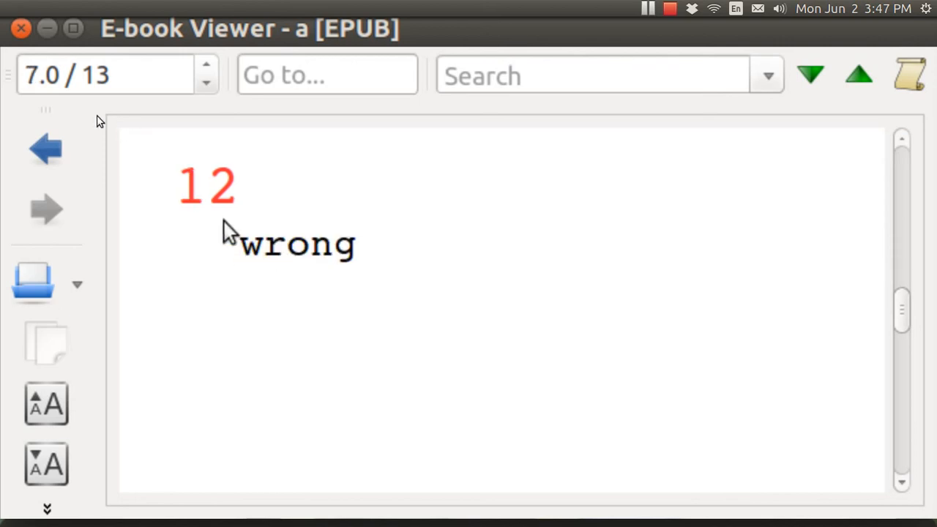
{"action": "left_click", "coordinate": [46, 149]}
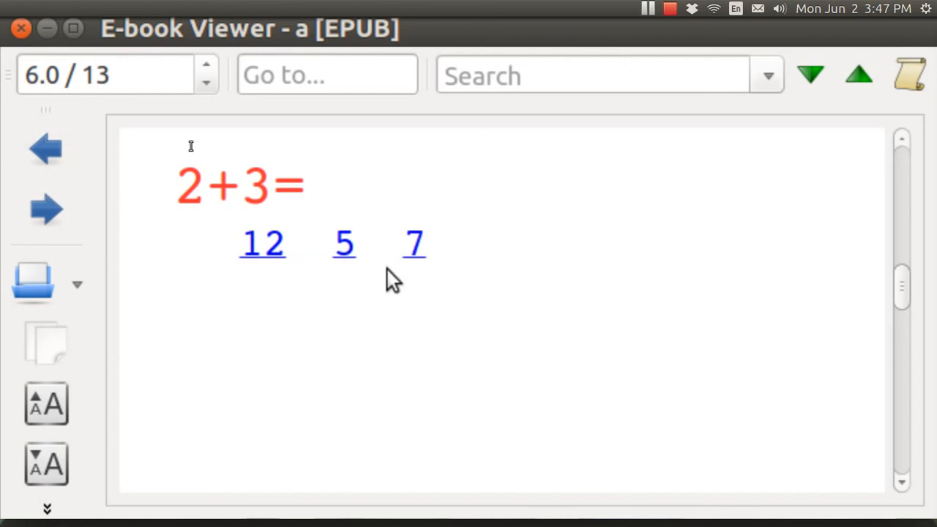
{"action": "left_click", "coordinate": [344, 246]}
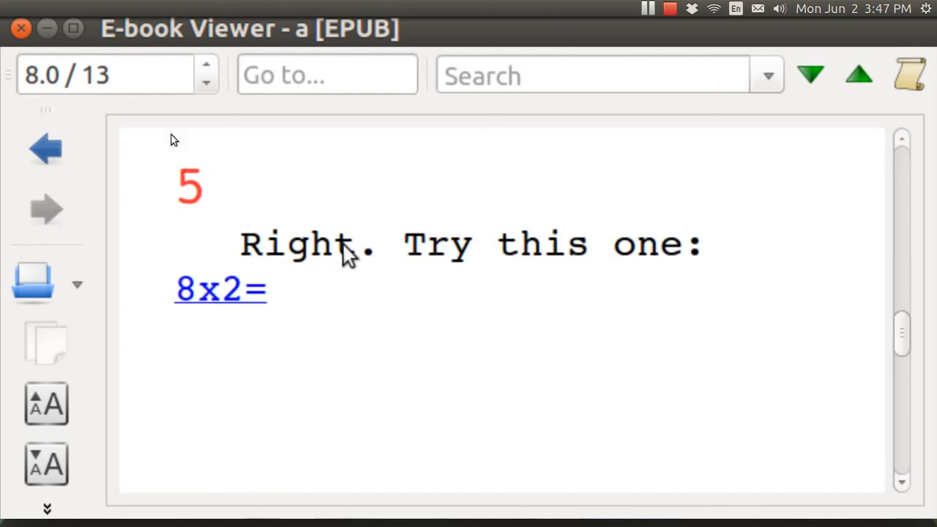
{"action": "left_click", "coordinate": [220, 304]}
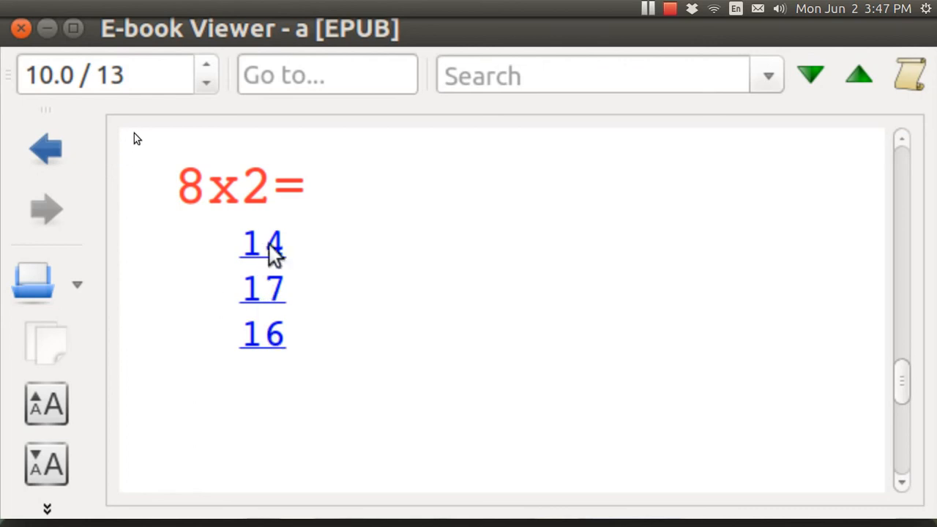
{"action": "left_click", "coordinate": [267, 328]}
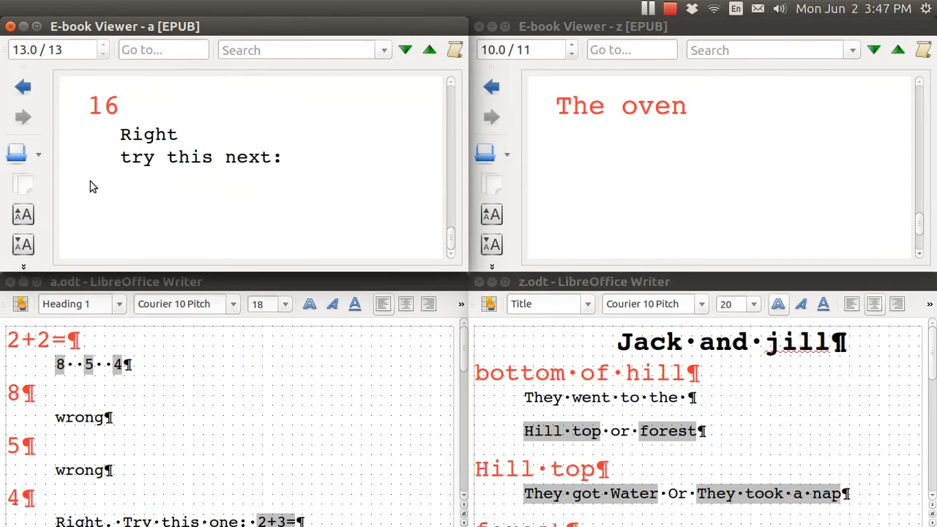
Bring up the a.odt document and follow the answer cross-references 5, 4 and 8 under "2+2=" to their headings.
{"action": "left_click", "coordinate": [156, 285]}
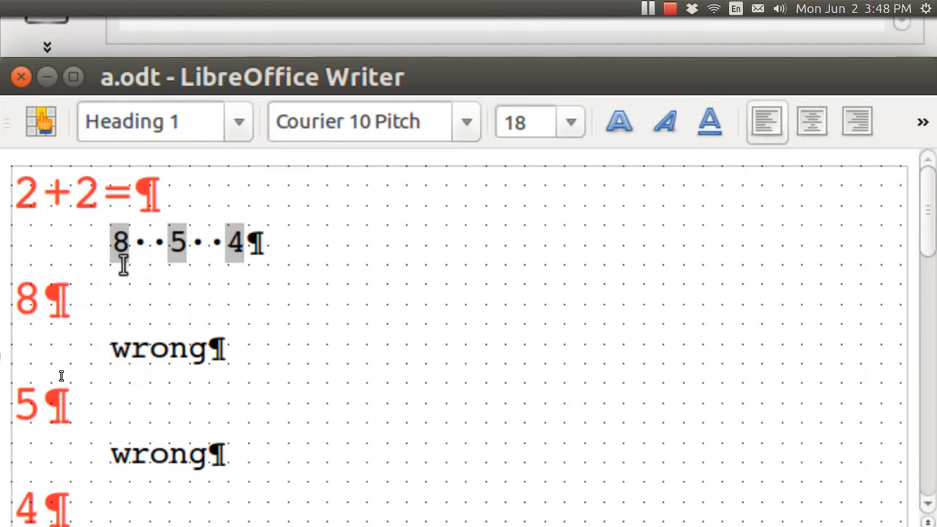
{"action": "left_click", "coordinate": [180, 256]}
{"action": "left_click", "coordinate": [240, 253]}
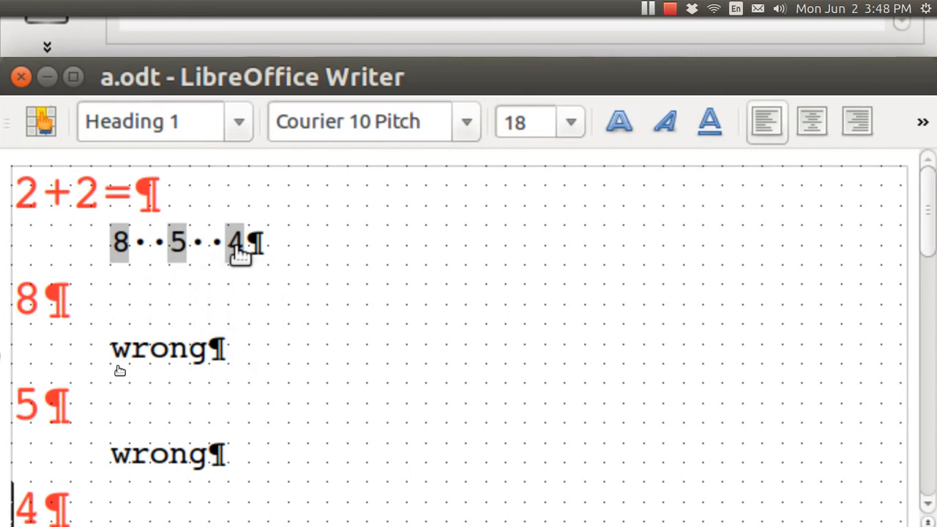
{"action": "left_click", "coordinate": [118, 250]}
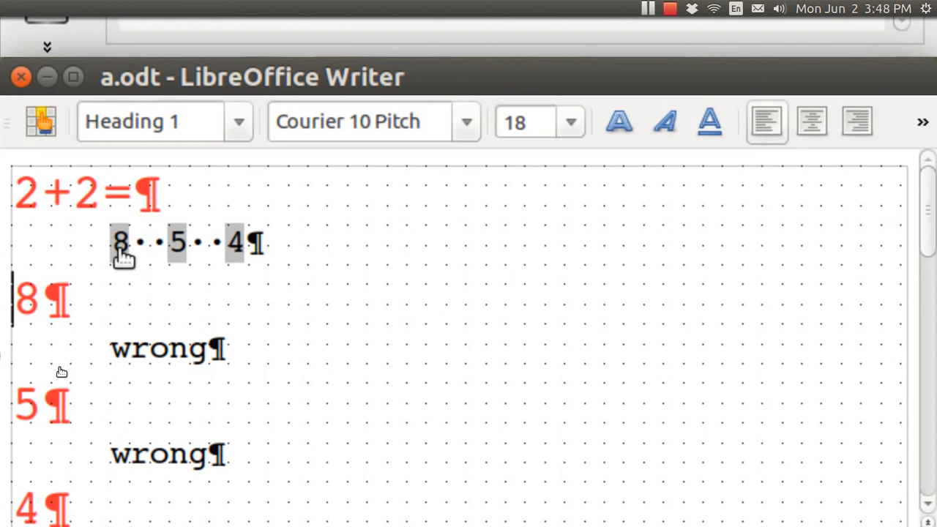
Go down through the answer headings to "4" and follow its "2+3=" cross-reference to the next question.
{"action": "key", "text": "Down"}
{"action": "key", "text": "Down"}
{"action": "key", "text": "Down"}
{"action": "key", "text": "Down"}
{"action": "key", "text": "Down"}
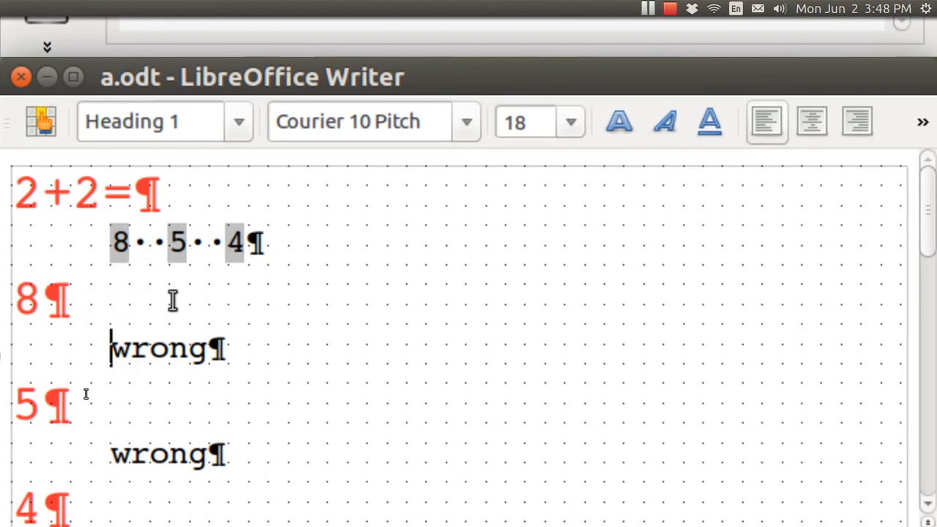
{"action": "key", "text": "Down"}
{"action": "key", "text": "Down"}
{"action": "key", "text": "Down"}
{"action": "key", "text": "Down"}
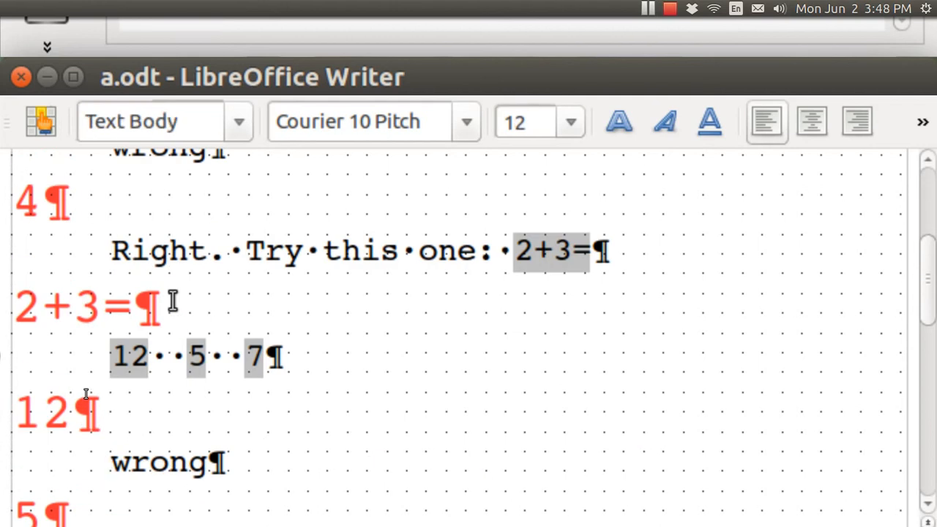
{"action": "left_click", "coordinate": [563, 252]}
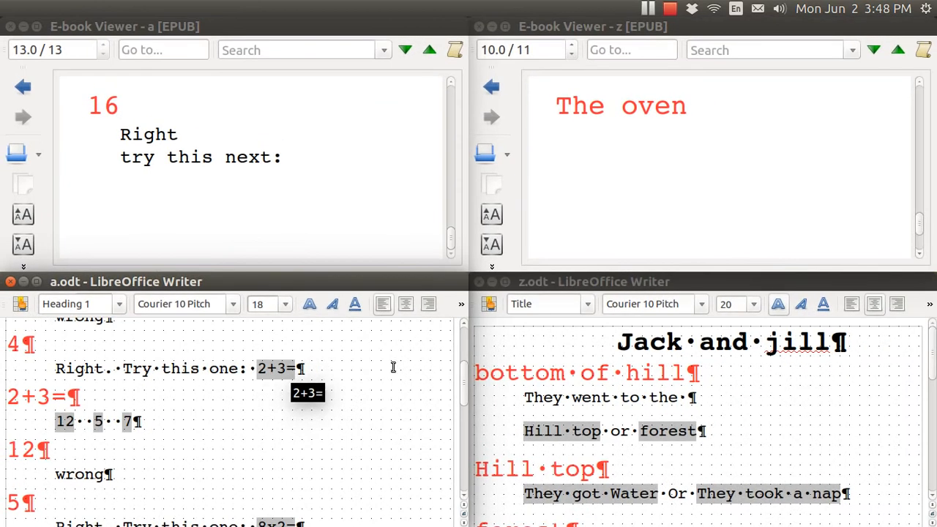
Switch to z.odt and follow the "Hill top" and "forest" cross-references under the "bottom of hill" heading.
{"action": "left_click", "coordinate": [525, 351]}
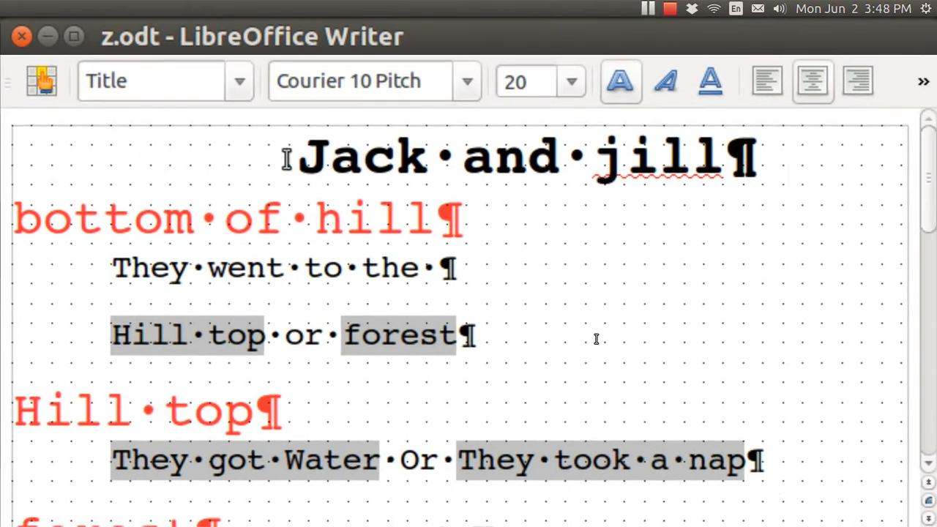
{"action": "left_click", "coordinate": [223, 219]}
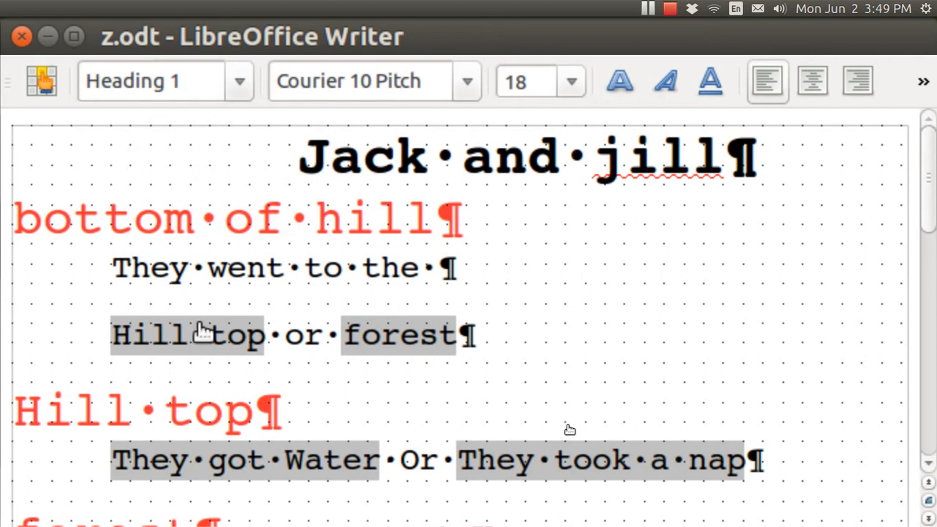
{"action": "left_click", "coordinate": [207, 338]}
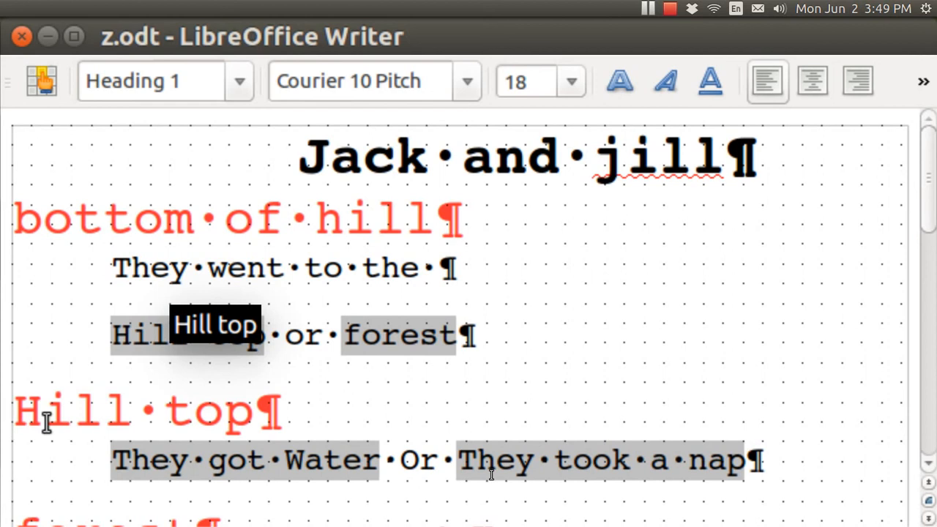
{"action": "left_click", "coordinate": [390, 340]}
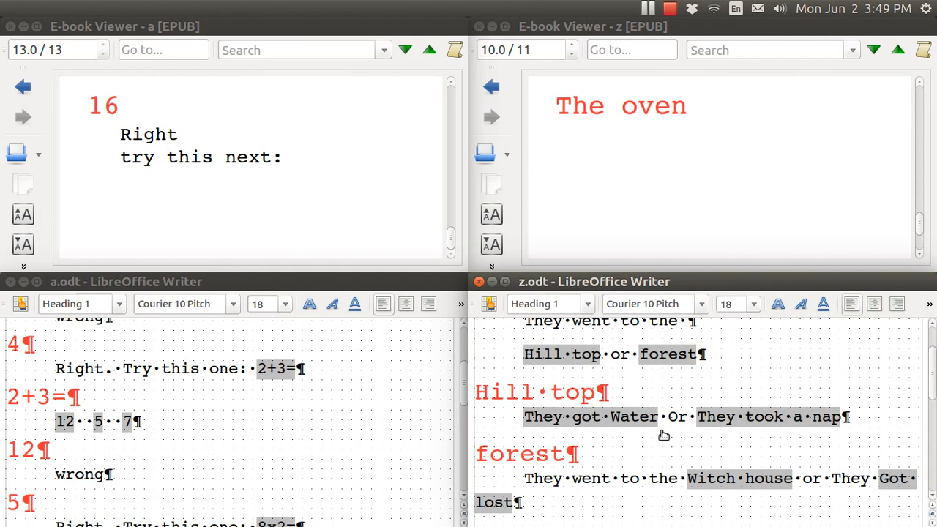
Add a Heading 1 question "8/2=" in a new paragraph at the end of a.odt, after "try this next:".
{"action": "left_click", "coordinate": [394, 432]}
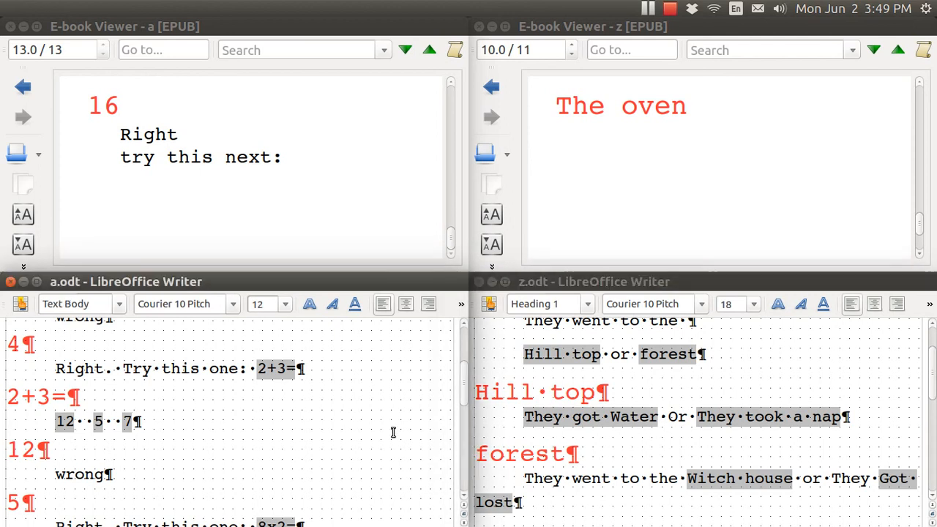
{"action": "key", "text": "Down"}
{"action": "key", "text": "Down"}
{"action": "key", "text": "Down"}
{"action": "key", "text": "Down"}
{"action": "key", "text": "Down"}
{"action": "key", "text": "Down"}
{"action": "key", "text": "Down"}
{"action": "key", "text": "Down"}
{"action": "key", "text": "Down"}
{"action": "key", "text": "Down"}
{"action": "key", "text": "Down"}
{"action": "key", "text": "Down"}
{"action": "key", "text": "Down"}
{"action": "key", "text": "Down"}
{"action": "key", "text": "Down"}
{"action": "key", "text": "Down"}
{"action": "key", "text": "Down"}
{"action": "key", "text": "Down"}
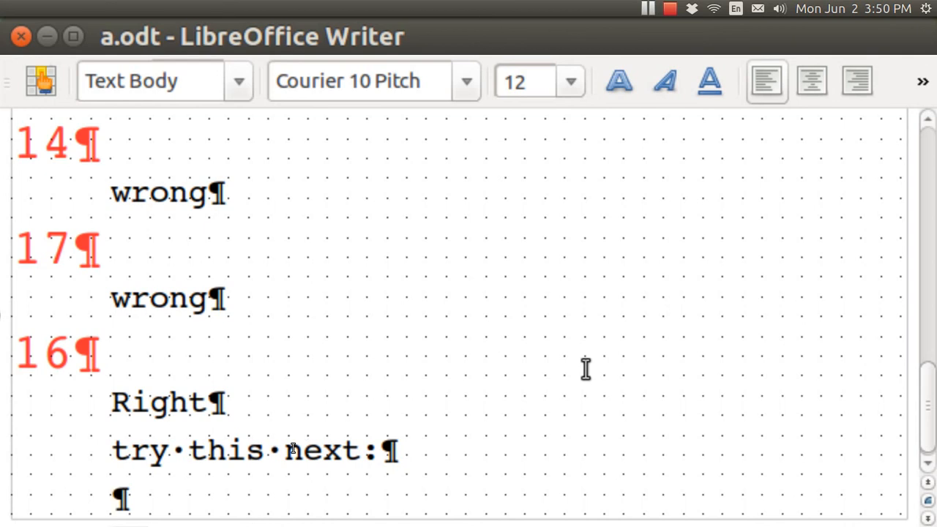
{"action": "key", "text": "Return"}
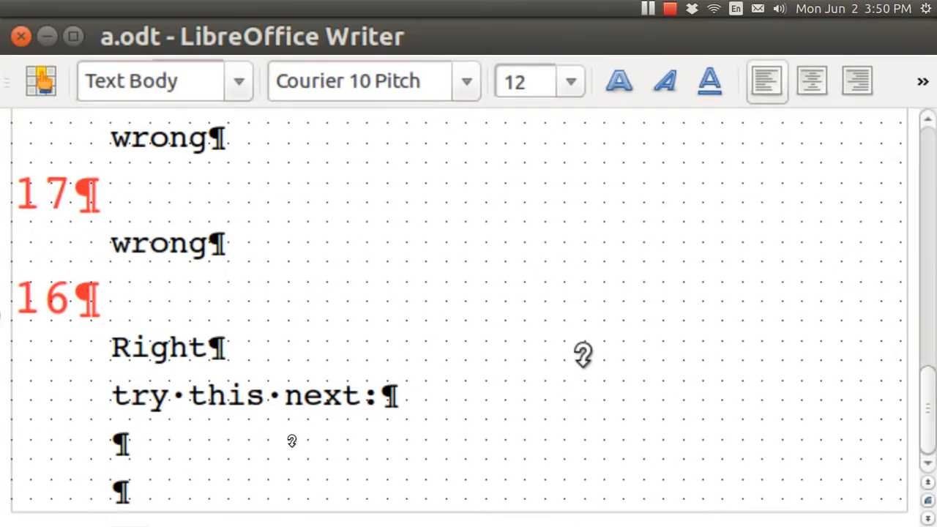
{"action": "key", "text": "ctrl+1"}
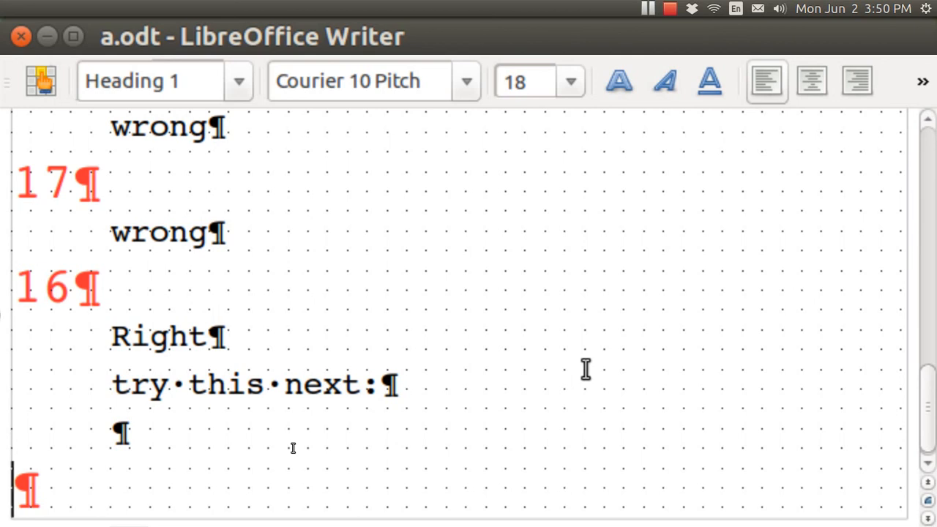
{"action": "type", "text": "8/"}
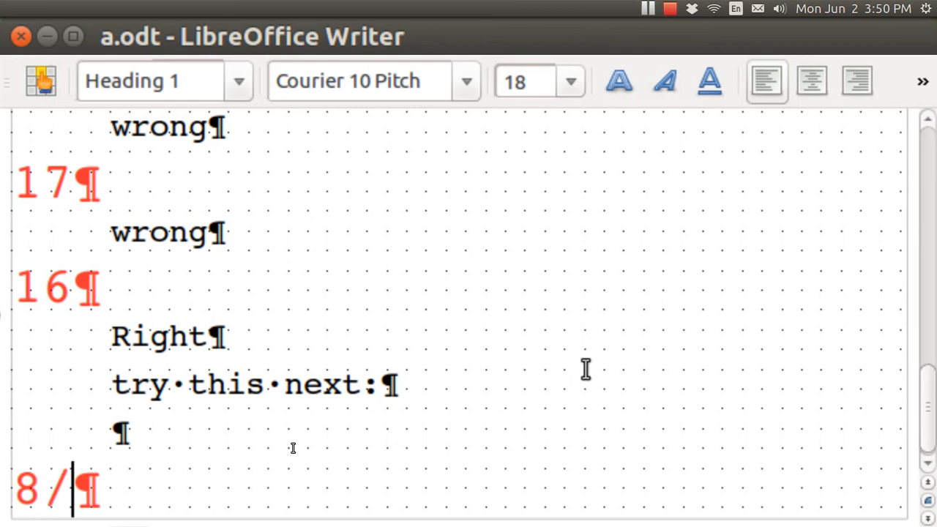
{"action": "type", "text": "2="}
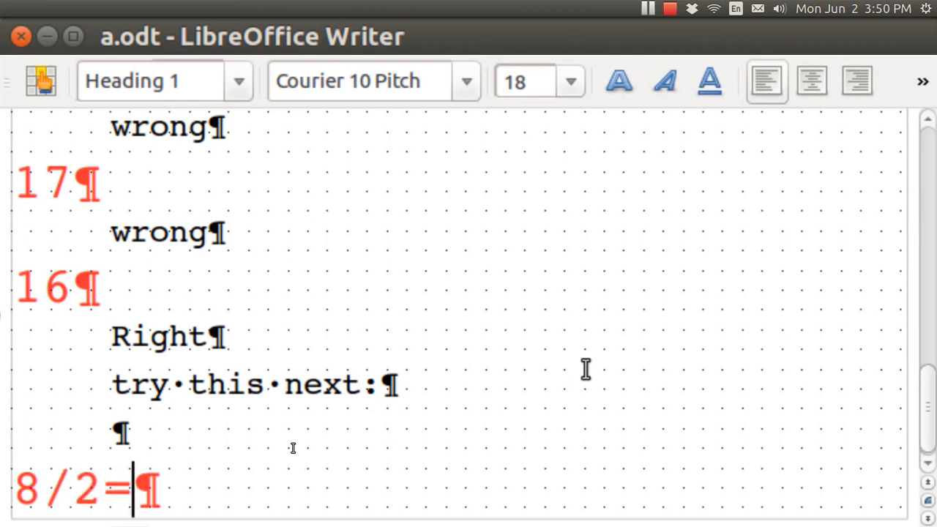
Leave three empty body paragraphs under "8/2=" and add the Heading 1 answer "4" below them.
{"action": "key", "text": "Return"}
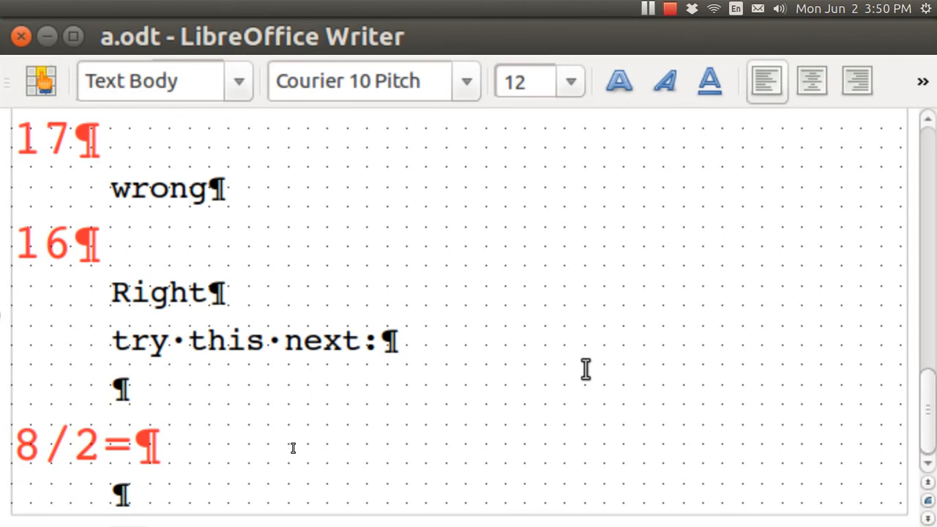
{"action": "key", "text": "Return"}
{"action": "key", "text": "Return"}
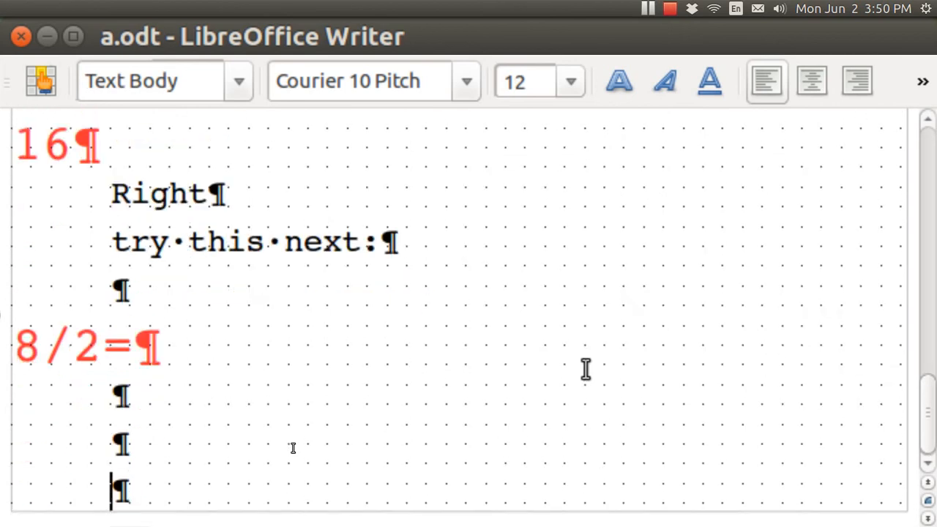
{"action": "key", "text": "Return"}
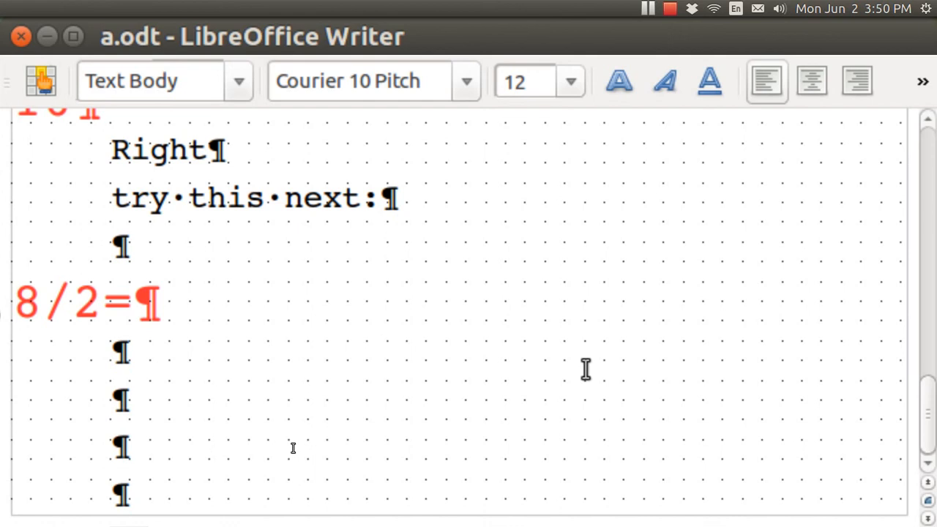
{"action": "key", "text": "ctrl+1"}
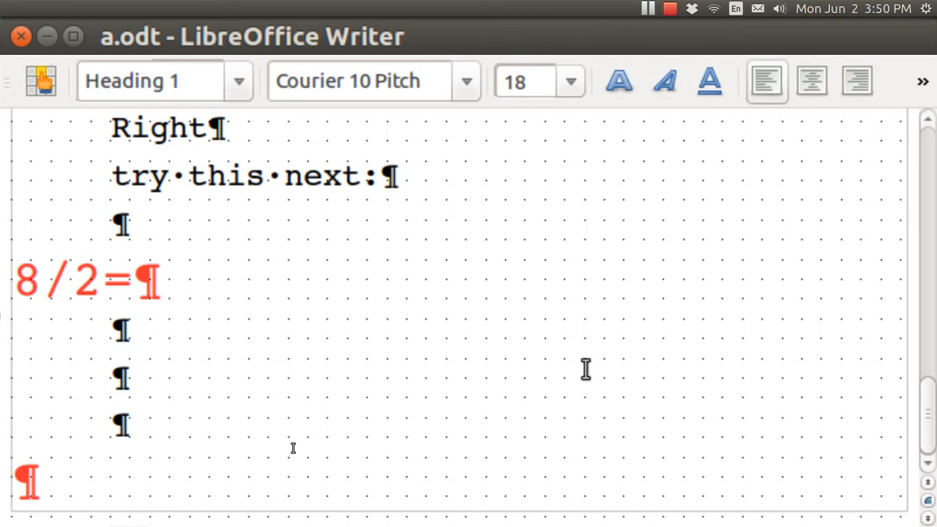
{"action": "type", "text": "4"}
{"action": "key", "text": "Return"}
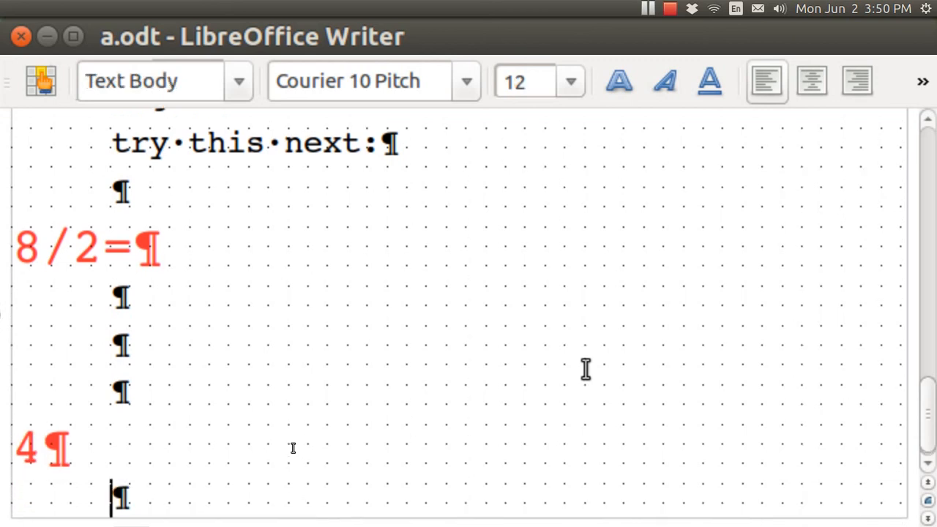
Add two more Heading 1 answers, "4.5" and "6", below the "4" heading.
{"action": "key", "text": "ctrl+1"}
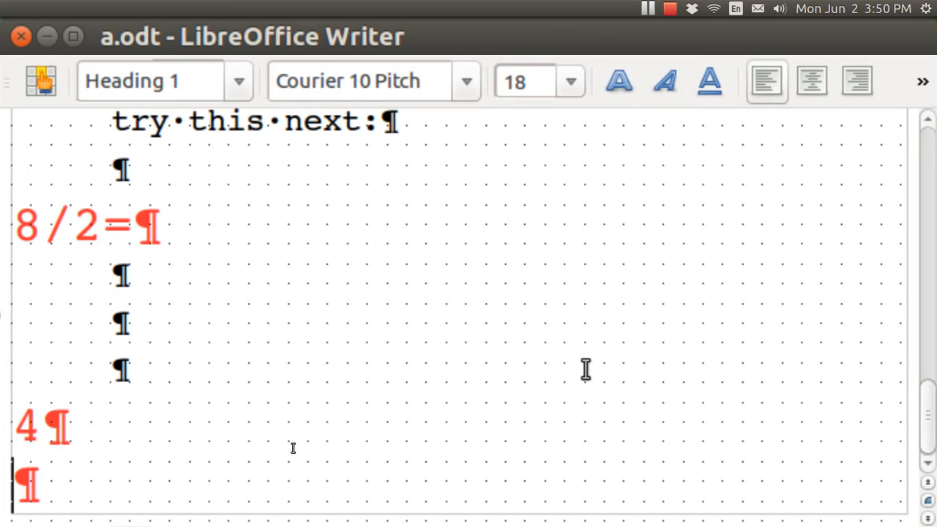
{"action": "type", "text": "4.5"}
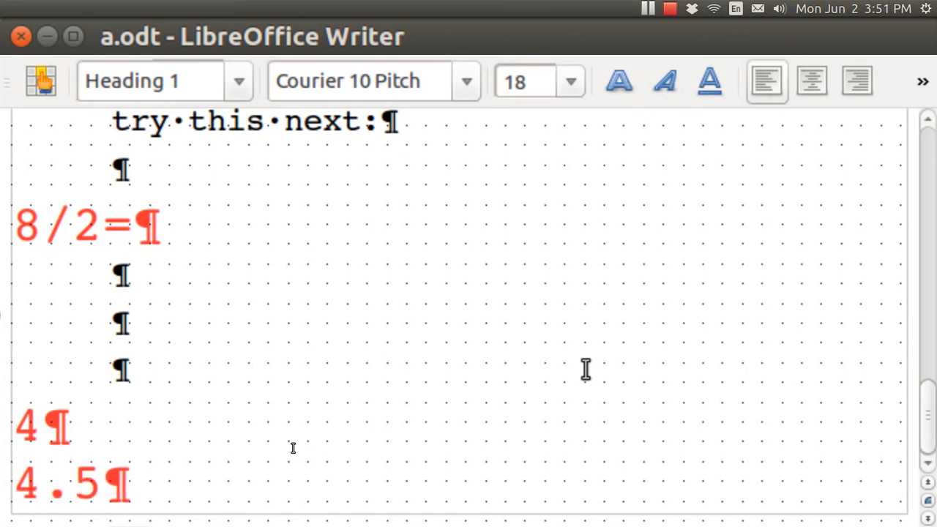
{"action": "key", "text": "Return"}
{"action": "key", "text": "ctrl+1"}
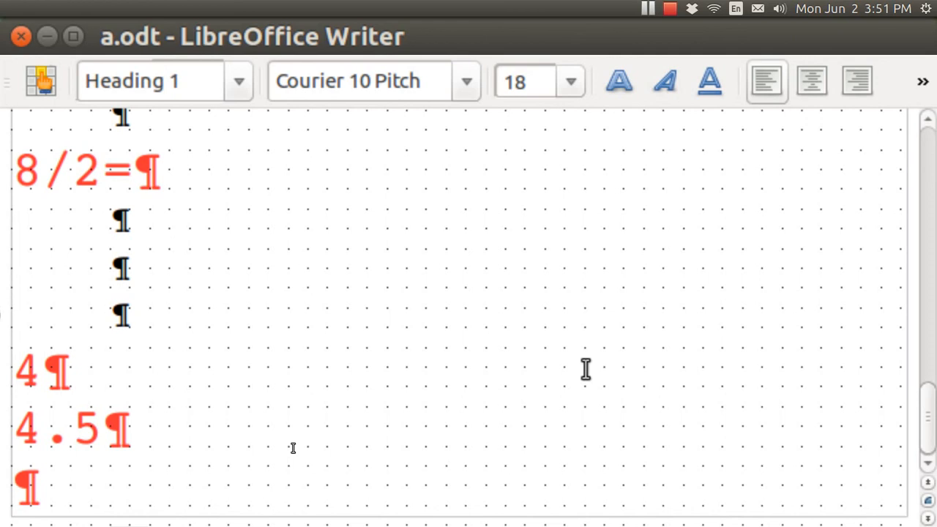
{"action": "type", "text": "6"}
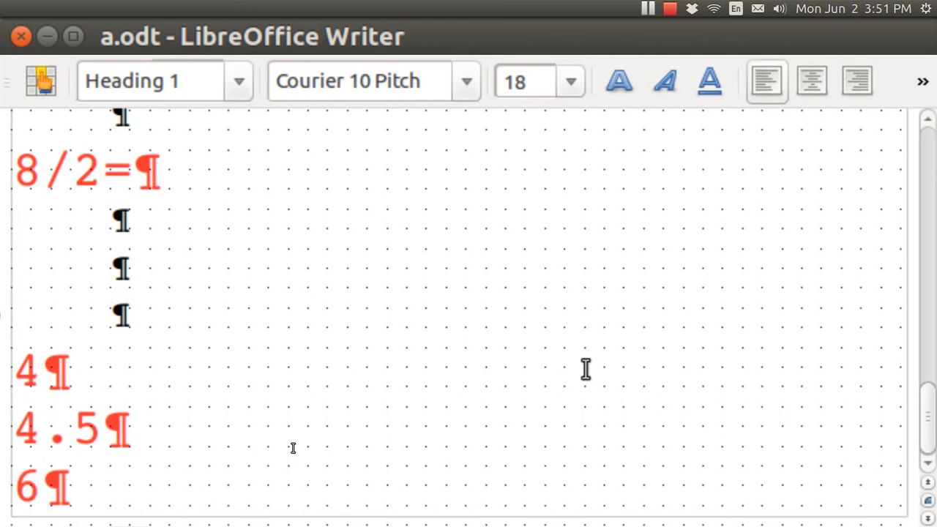
{"action": "key", "text": "Up"}
{"action": "left_click", "coordinate": [120, 214]}
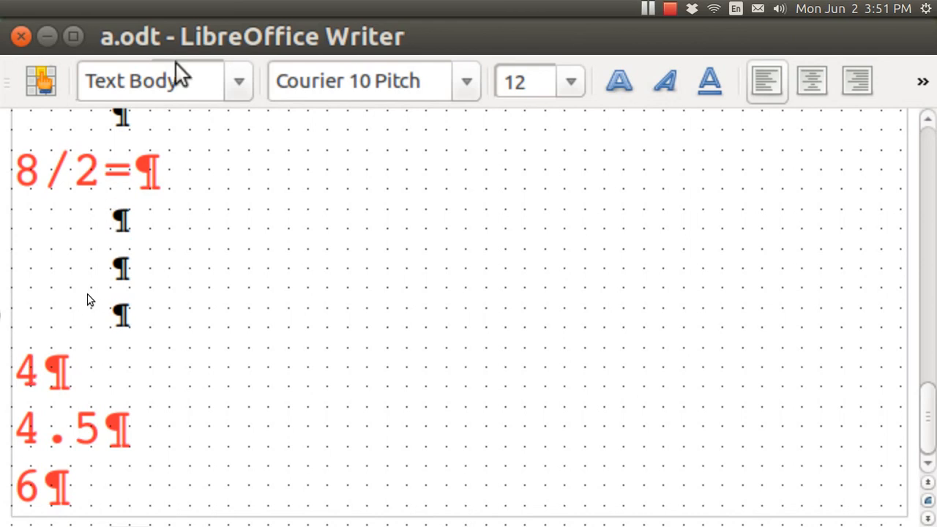
{"action": "mouse_move", "coordinate": [183, 51]}
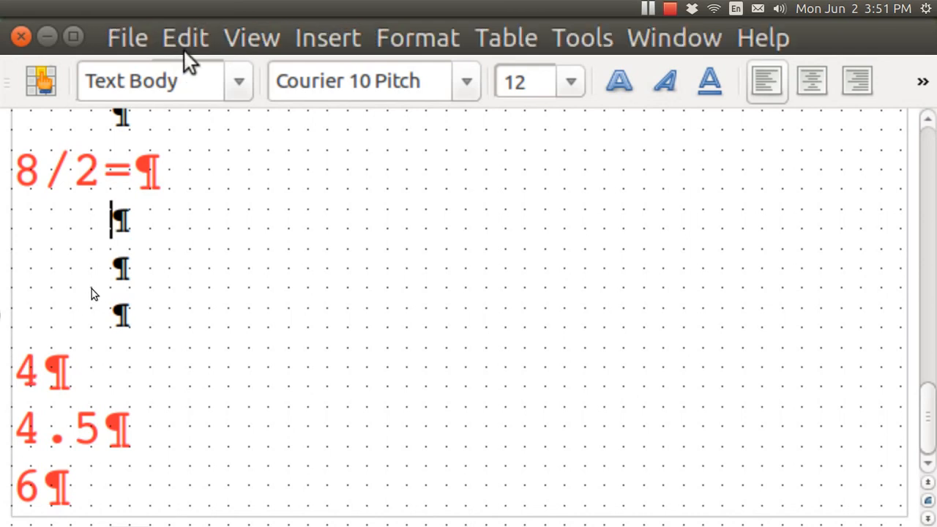
{"action": "left_click", "coordinate": [324, 34]}
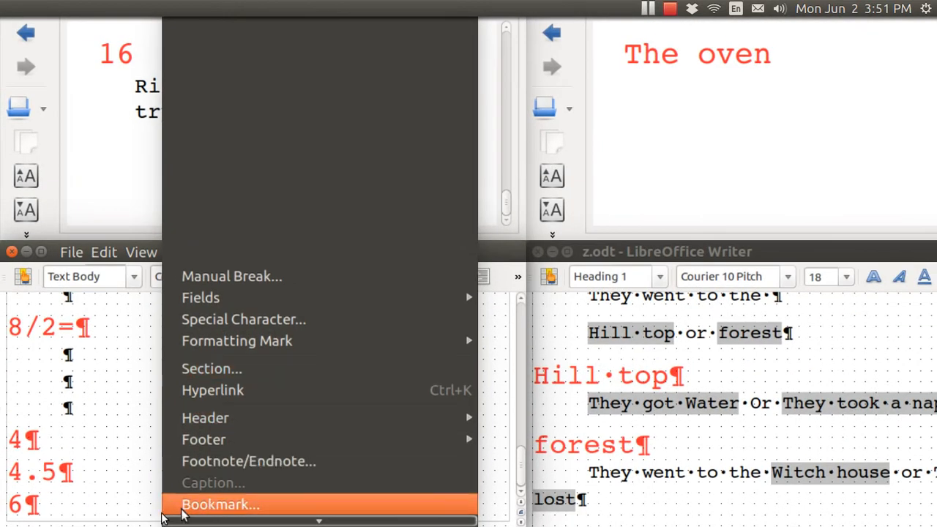
{"action": "mouse_move", "coordinate": [180, 463]}
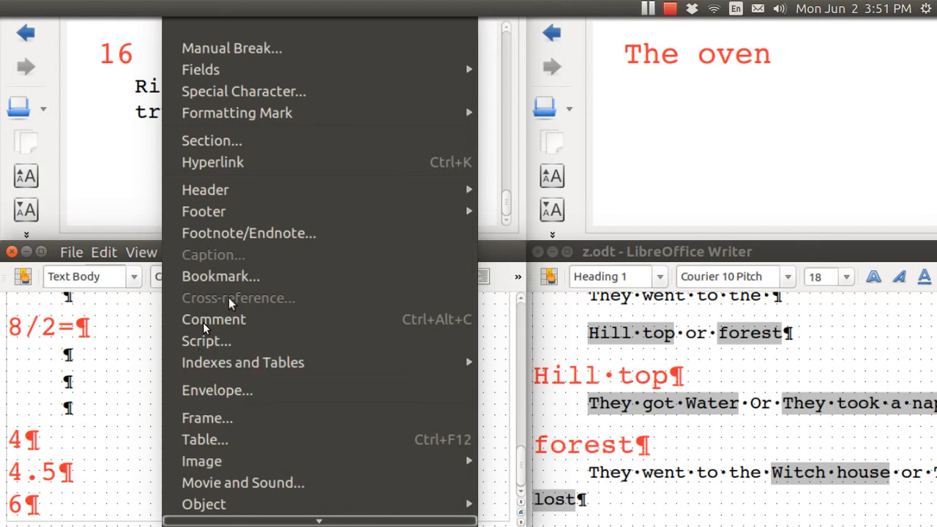
Insert a cross-reference to the heading "4" of the 8/2= question, using the Reference format, in the first empty paragraph under "8/2=".
{"action": "left_click", "coordinate": [126, 347]}
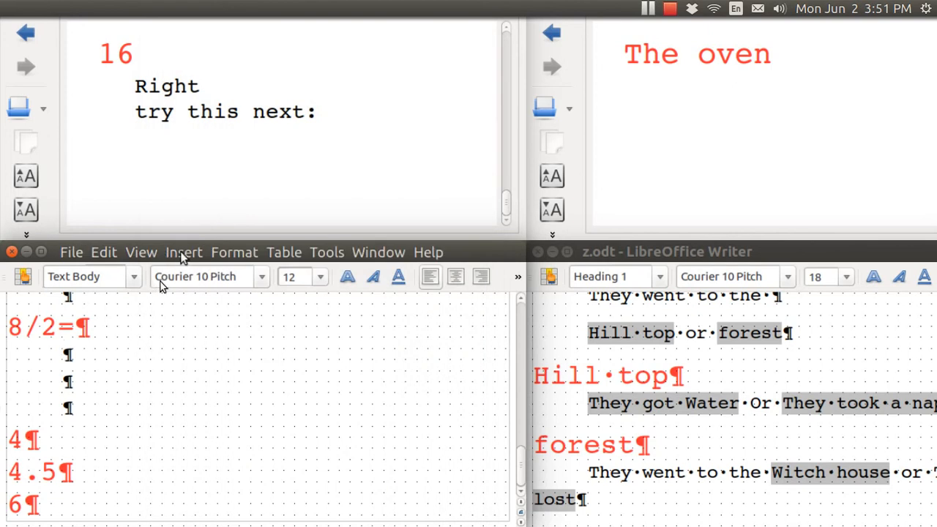
{"action": "left_click", "coordinate": [183, 253]}
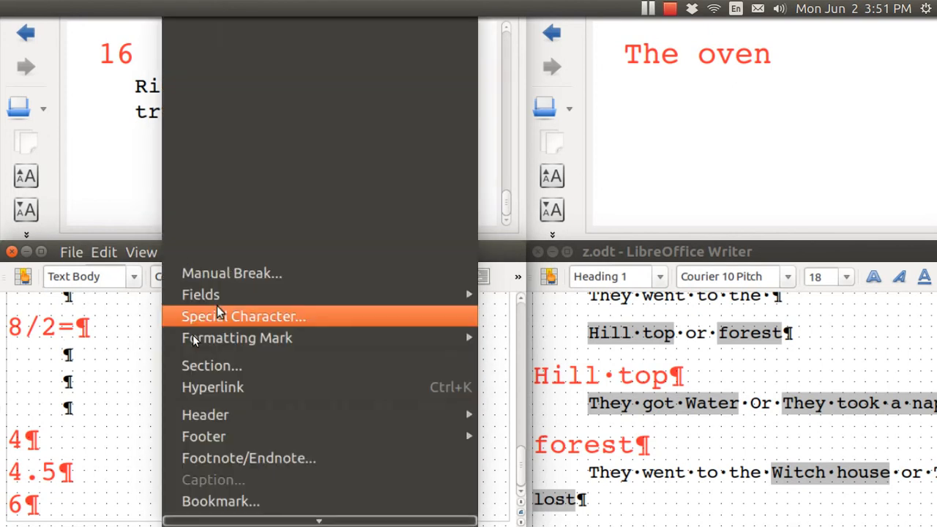
{"action": "mouse_move", "coordinate": [255, 520]}
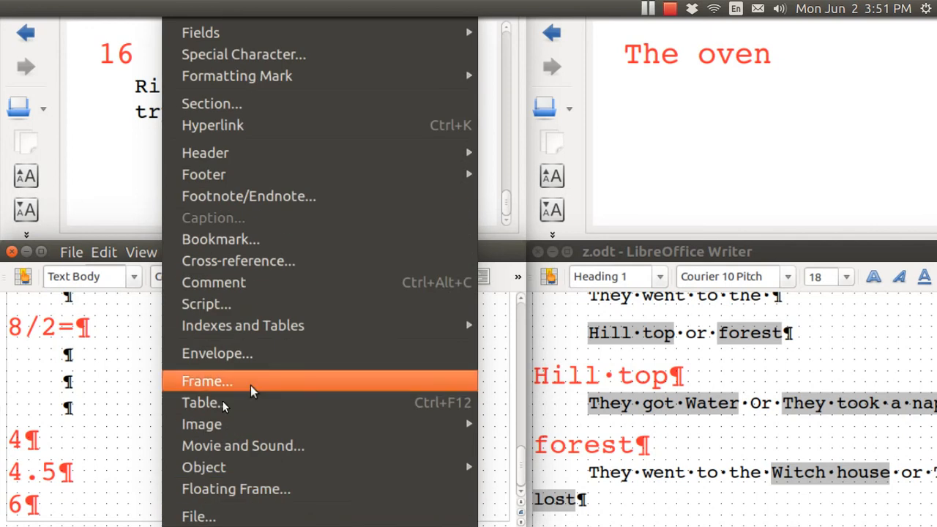
{"action": "left_click", "coordinate": [271, 268]}
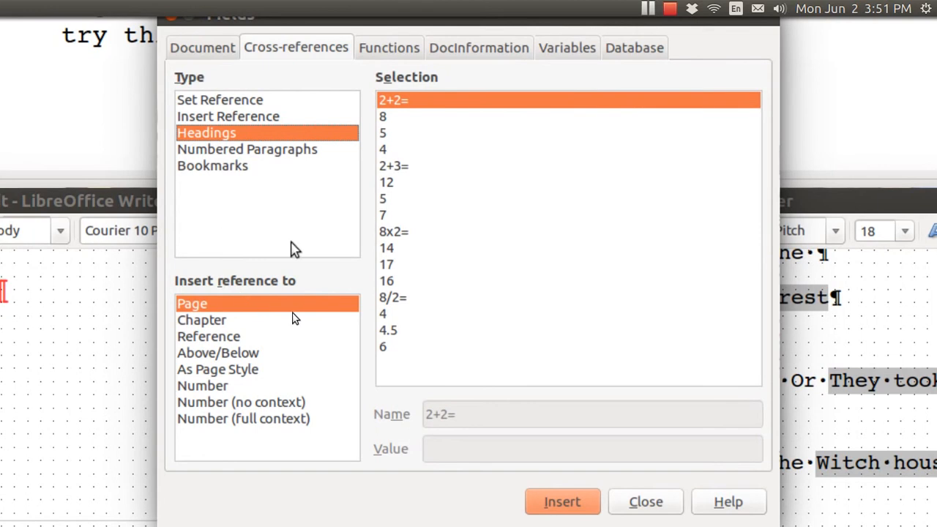
{"action": "left_click", "coordinate": [381, 313]}
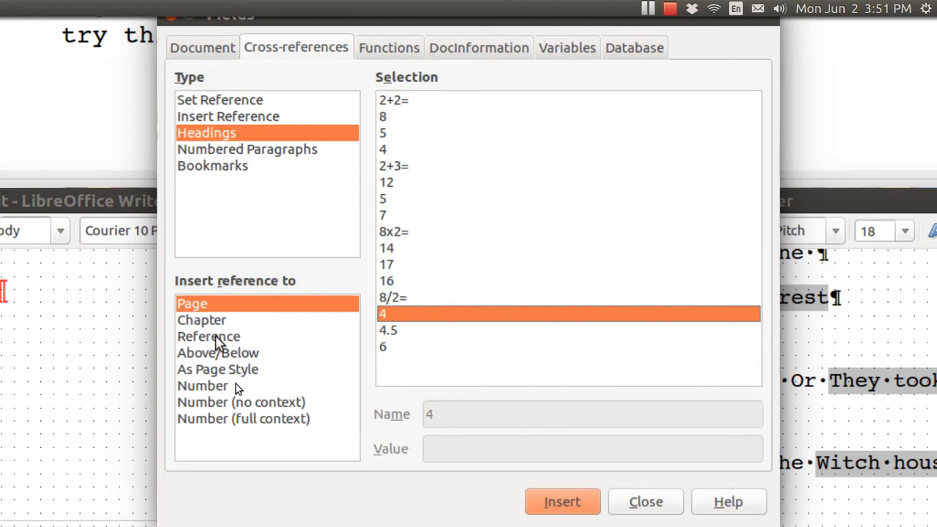
{"action": "left_click", "coordinate": [217, 338]}
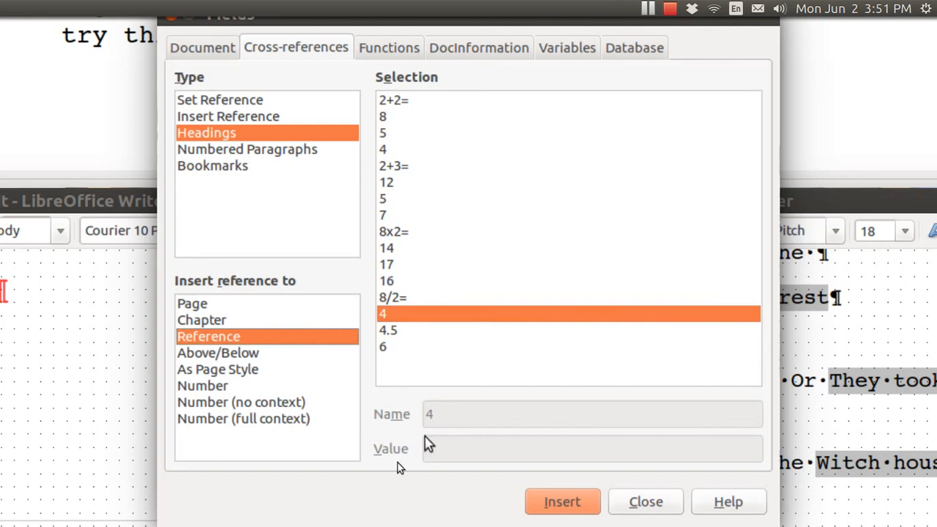
{"action": "left_click", "coordinate": [553, 504]}
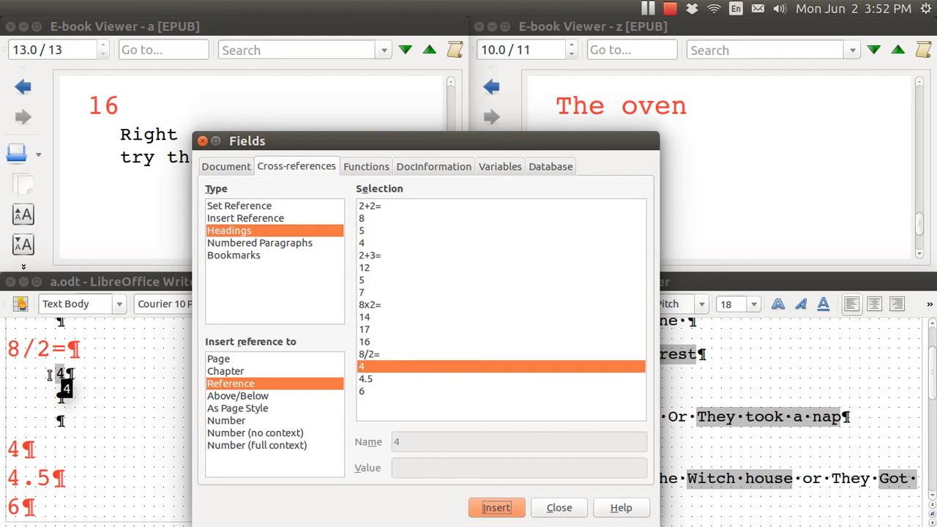
Insert Reference-format cross-references to the headings "4.5" and "6" in the second and third paragraphs under "8/2=".
{"action": "left_click", "coordinate": [67, 396]}
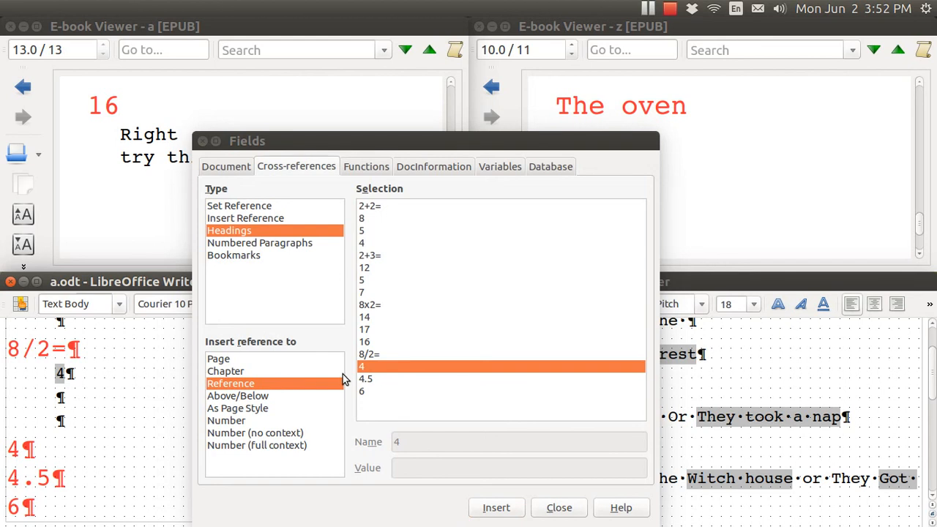
{"action": "left_click", "coordinate": [362, 380]}
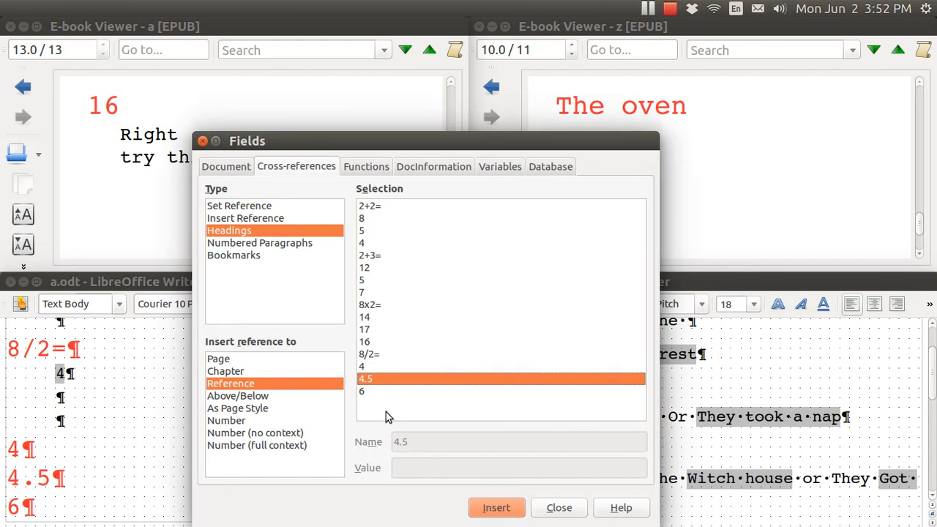
{"action": "left_click", "coordinate": [495, 509]}
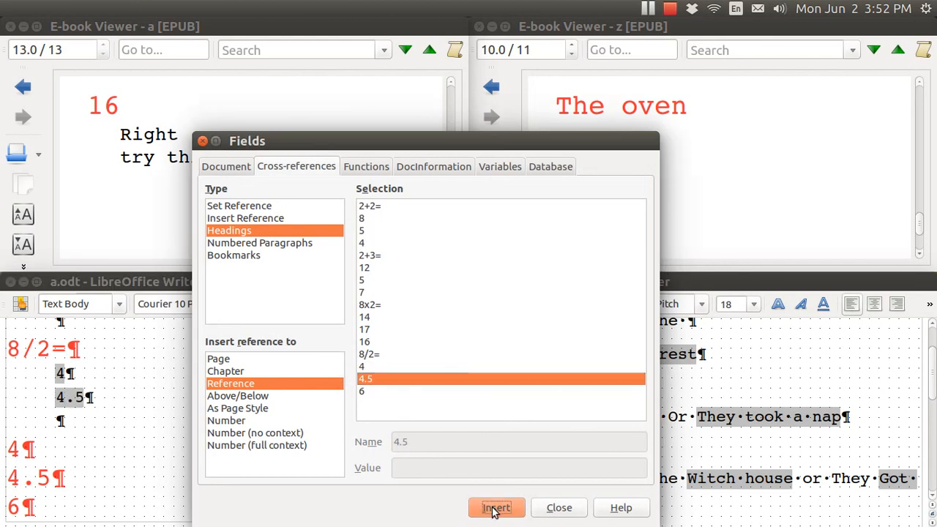
{"action": "left_click", "coordinate": [61, 421]}
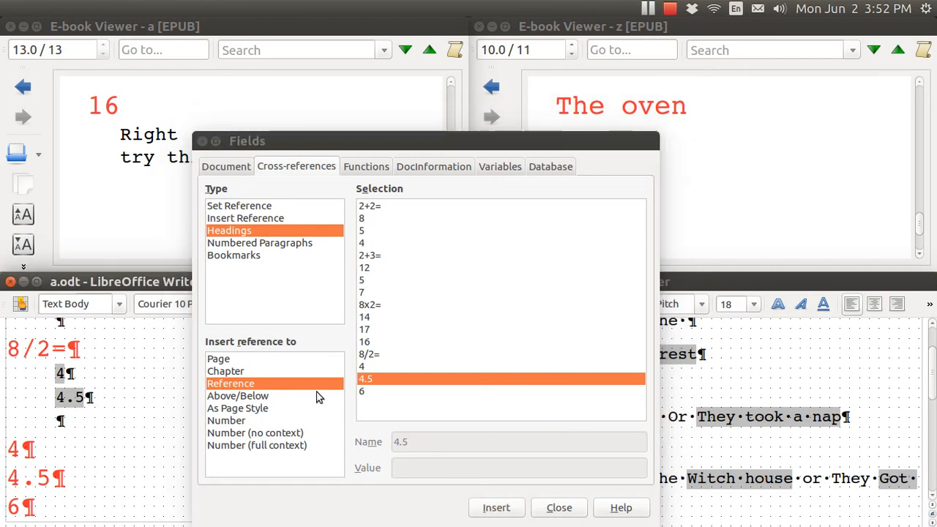
{"action": "left_click", "coordinate": [364, 393]}
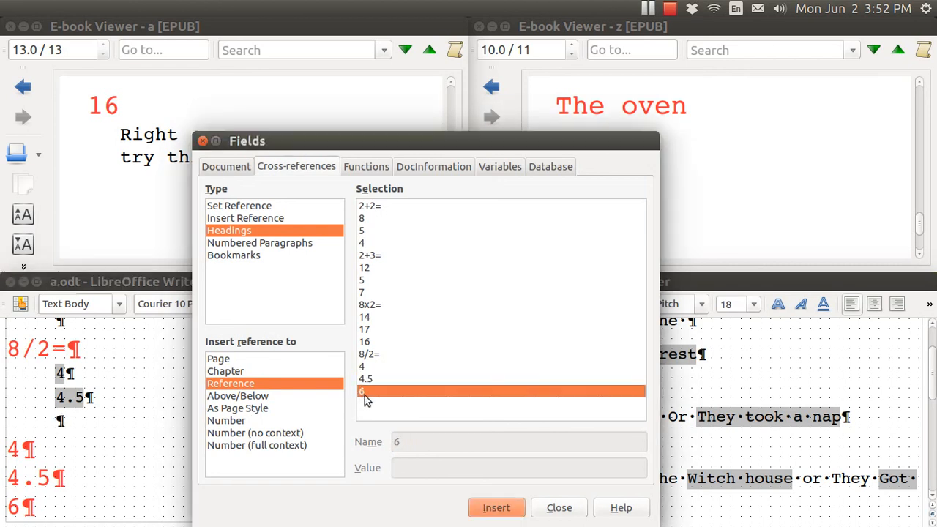
{"action": "left_click", "coordinate": [493, 506]}
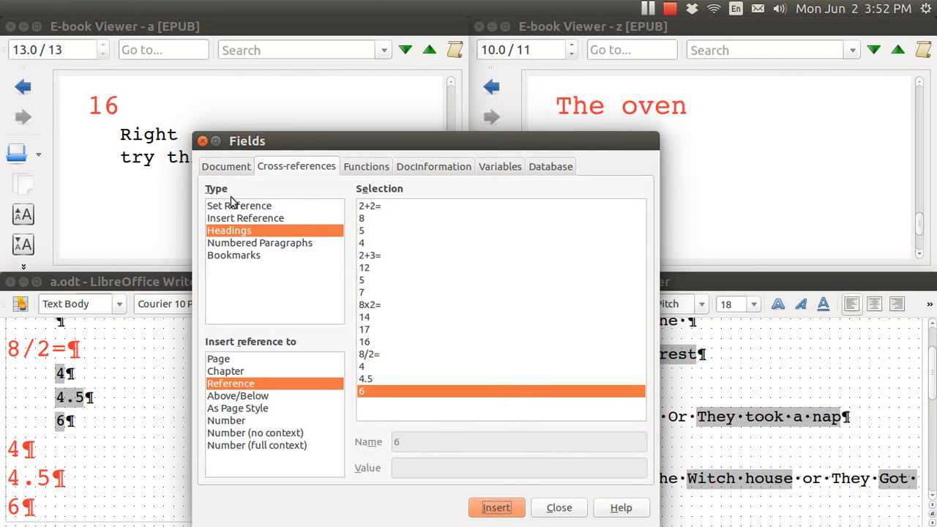
{"action": "left_click", "coordinate": [203, 141]}
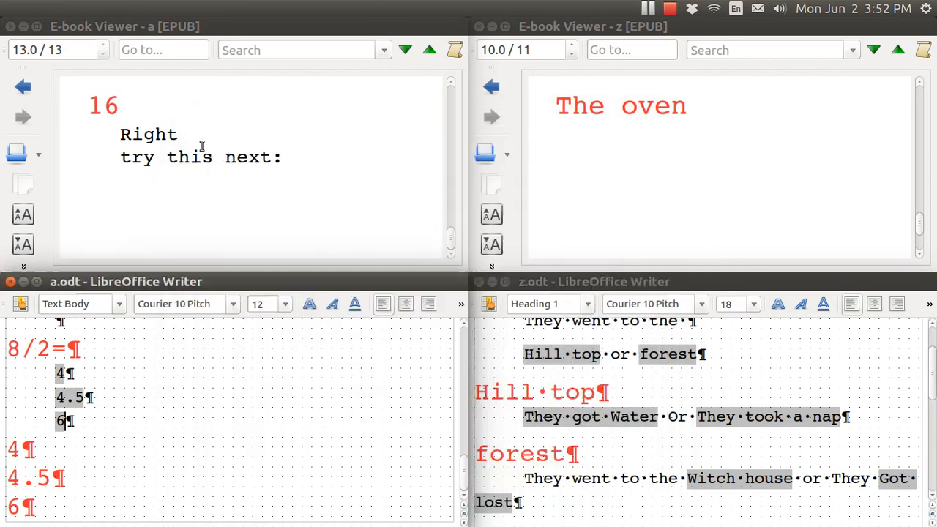
Save a.odt, switch to calibre and permanently delete the book "a" from the library.
{"action": "left_click", "coordinate": [194, 367]}
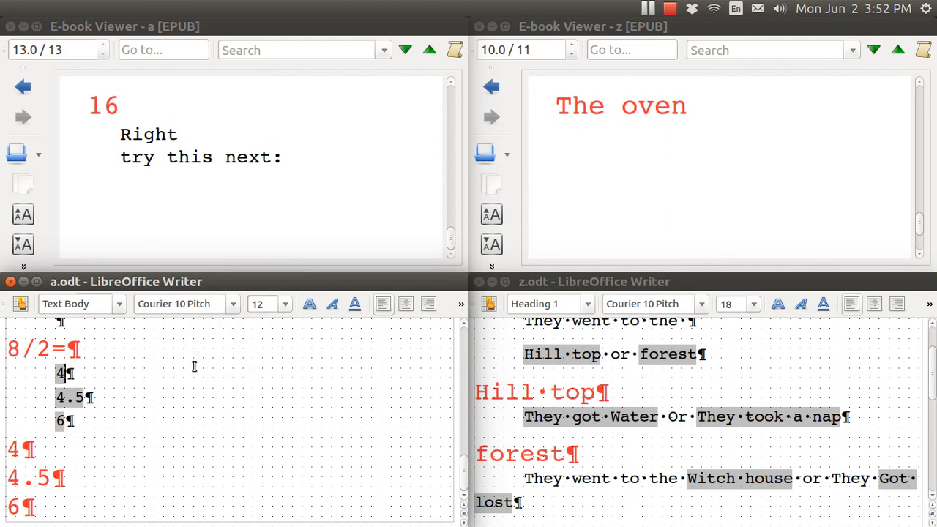
{"action": "key", "text": "ctrl+s"}
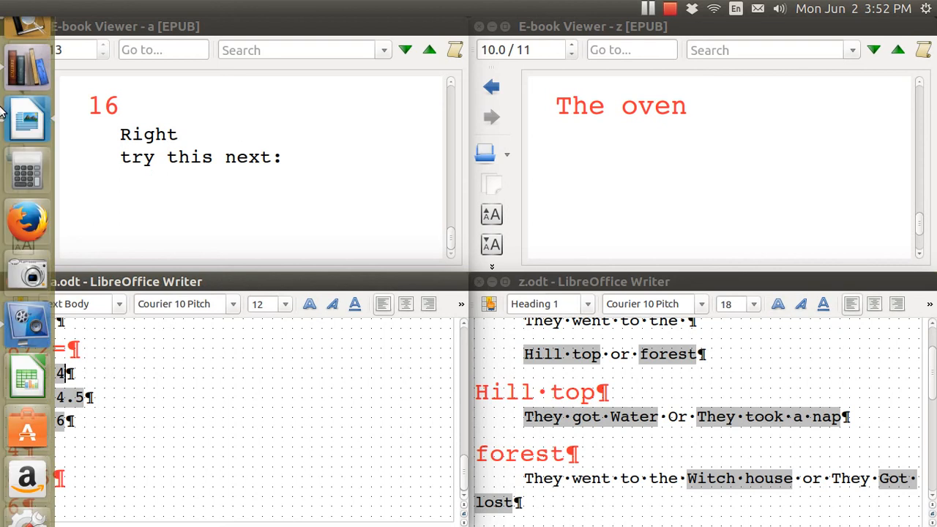
{"action": "left_click", "coordinate": [18, 73]}
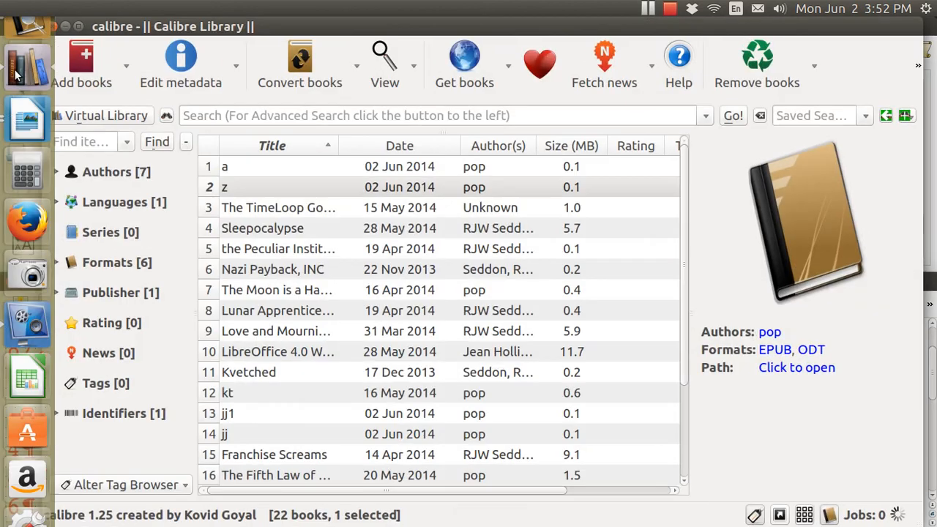
{"action": "left_click", "coordinate": [207, 167]}
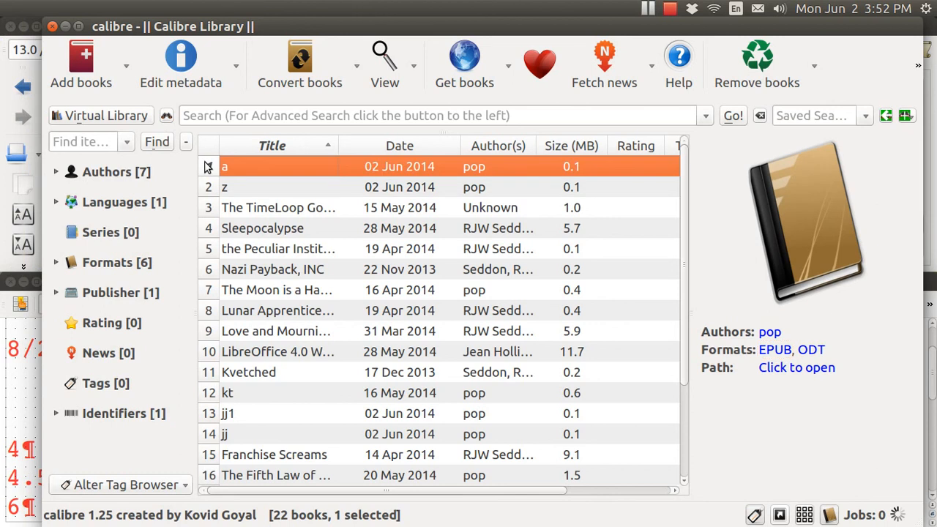
{"action": "key", "text": "Delete"}
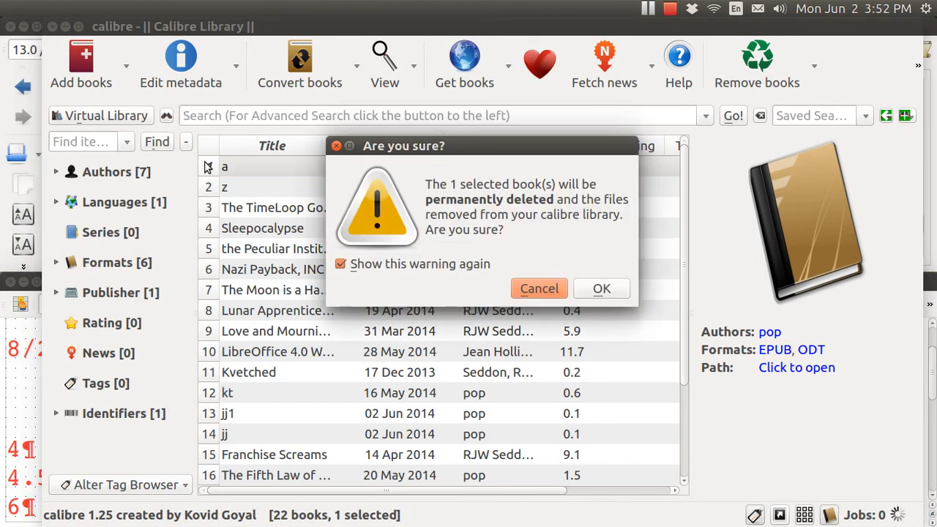
{"action": "key", "text": "Return"}
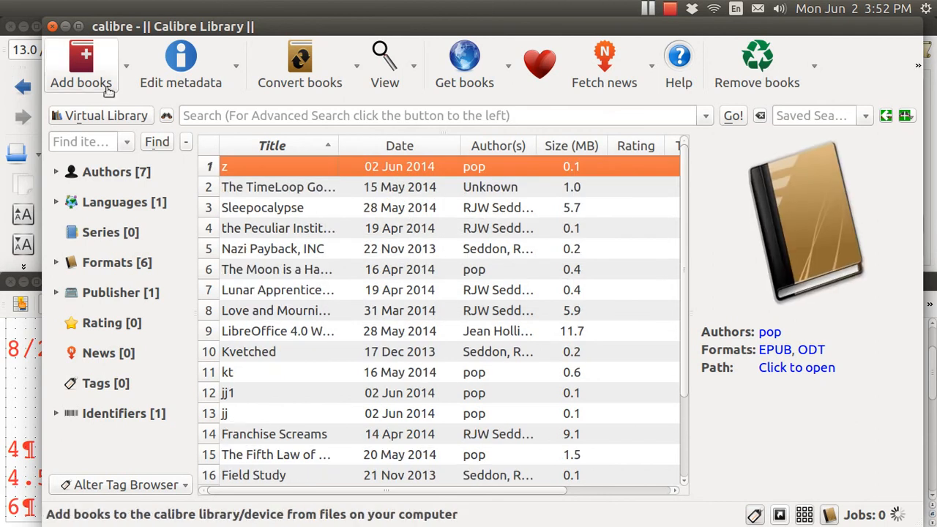
Add a.odt from the Desktop to the library despite the duplicate title and convert it from ODT to EPUB.
{"action": "left_click", "coordinate": [84, 75]}
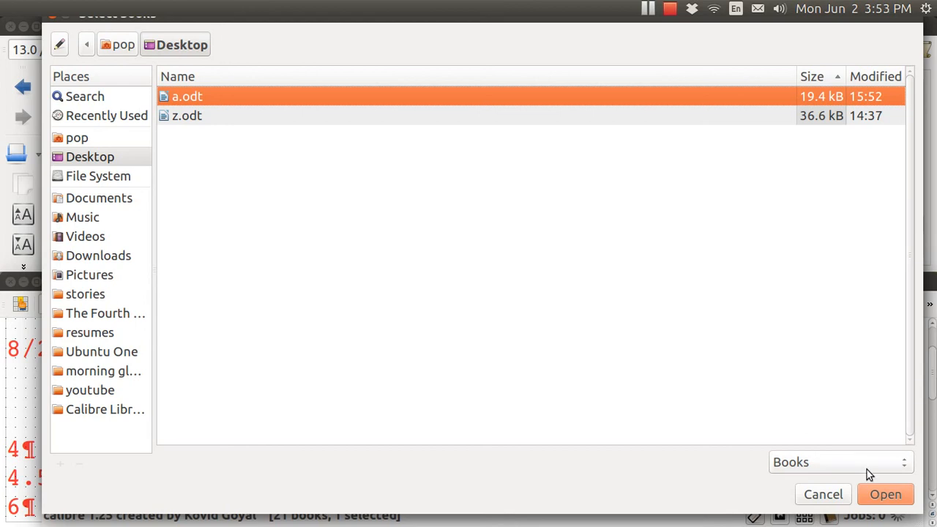
{"action": "left_click", "coordinate": [881, 483]}
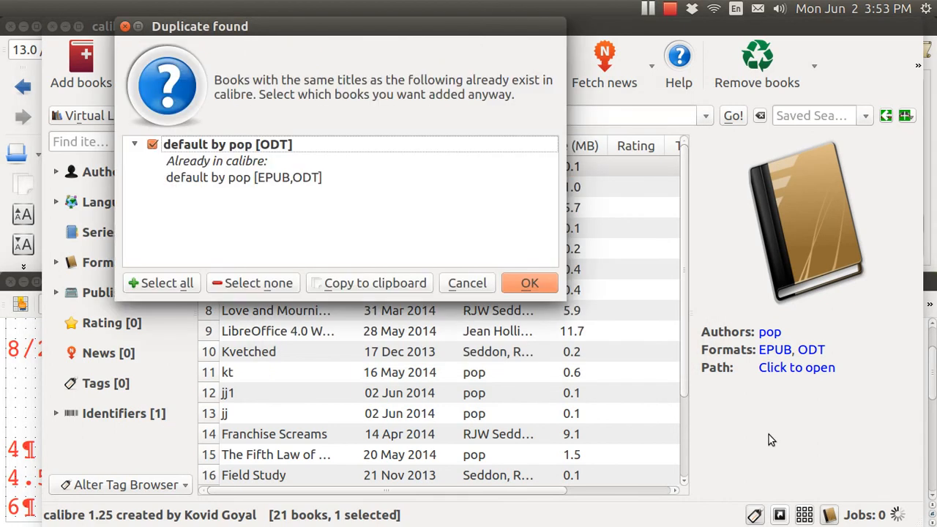
{"action": "left_click", "coordinate": [529, 284]}
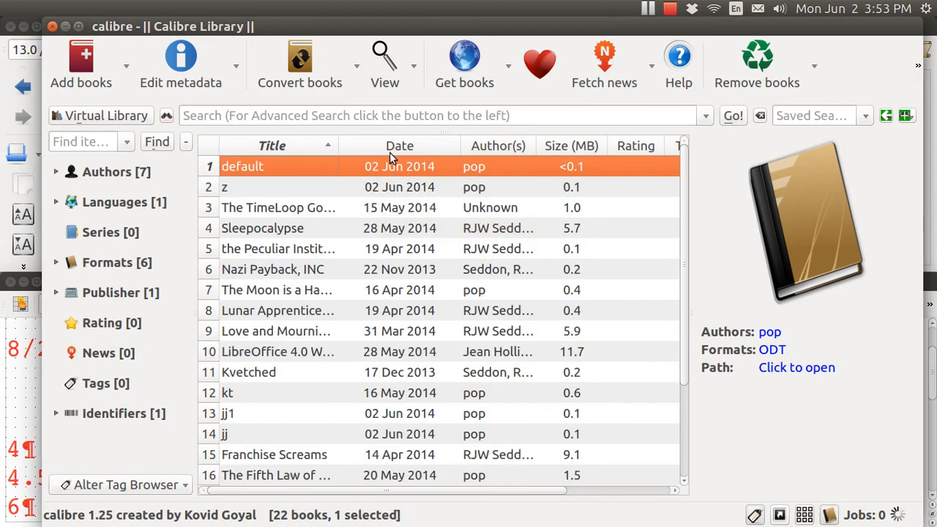
{"action": "left_click", "coordinate": [313, 78]}
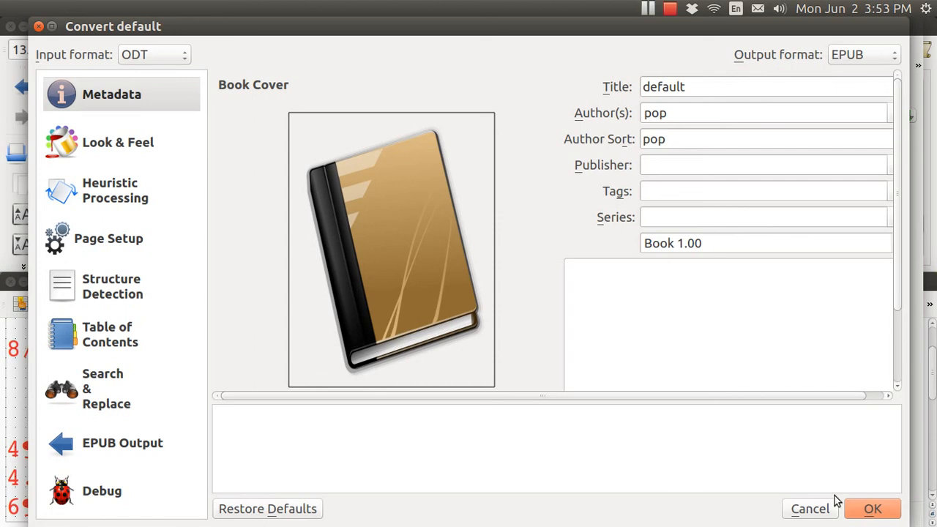
{"action": "left_click", "coordinate": [871, 509]}
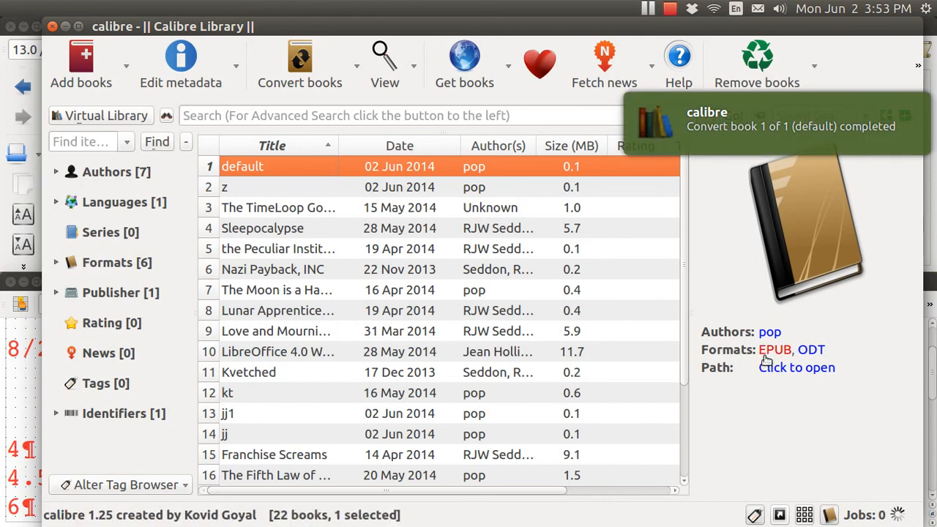
Open the EPUB of the "default" book in the viewer and go to the "8/2=" question page.
{"action": "left_click", "coordinate": [768, 352]}
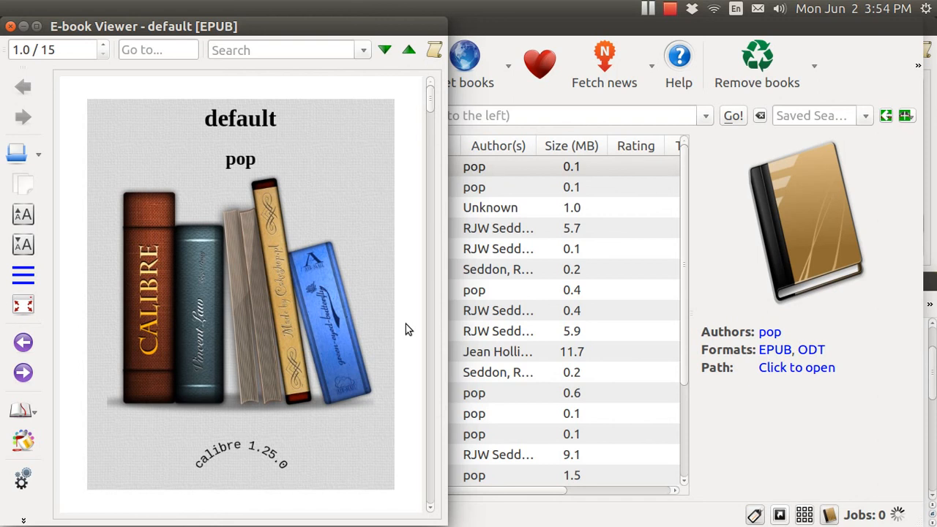
{"action": "scroll", "coordinate": [406, 324], "scroll_direction": "down", "scroll_amount": 3}
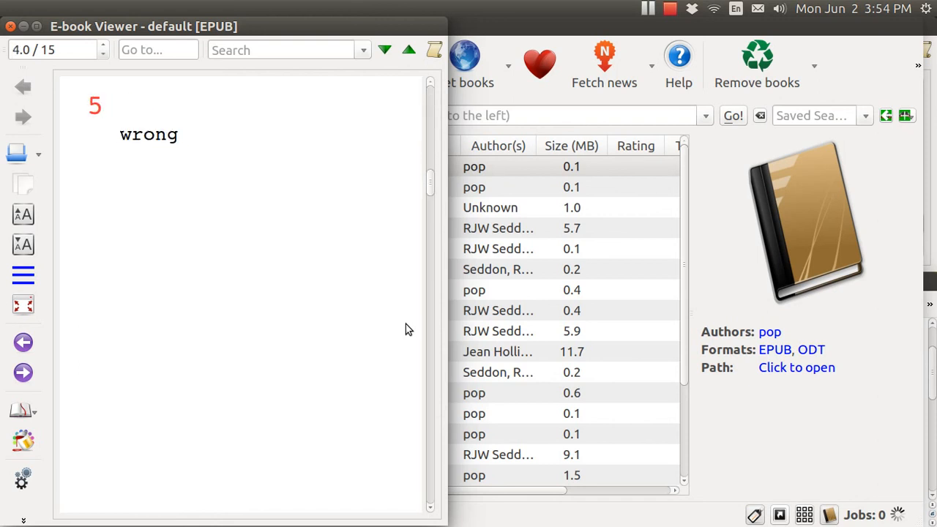
{"action": "scroll", "coordinate": [406, 324], "scroll_direction": "down", "scroll_amount": 3}
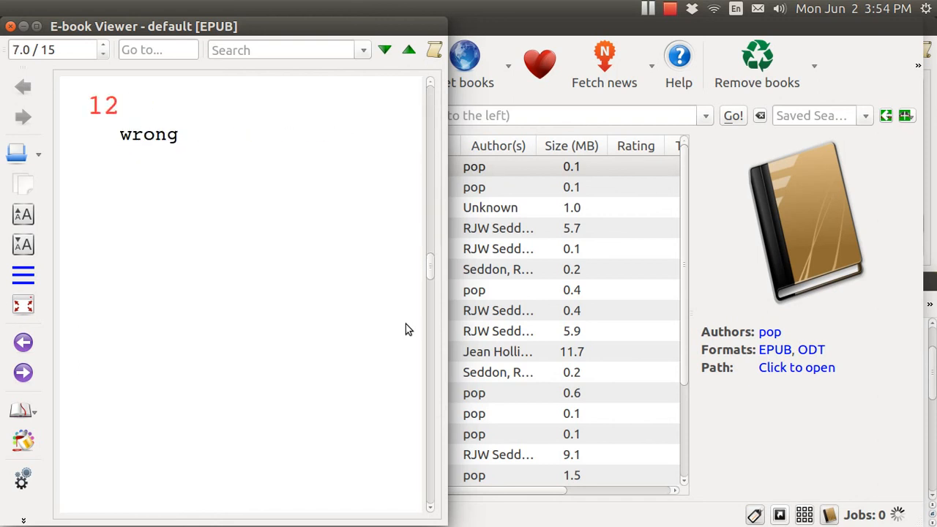
{"action": "scroll", "coordinate": [406, 323], "scroll_direction": "down", "scroll_amount": 3}
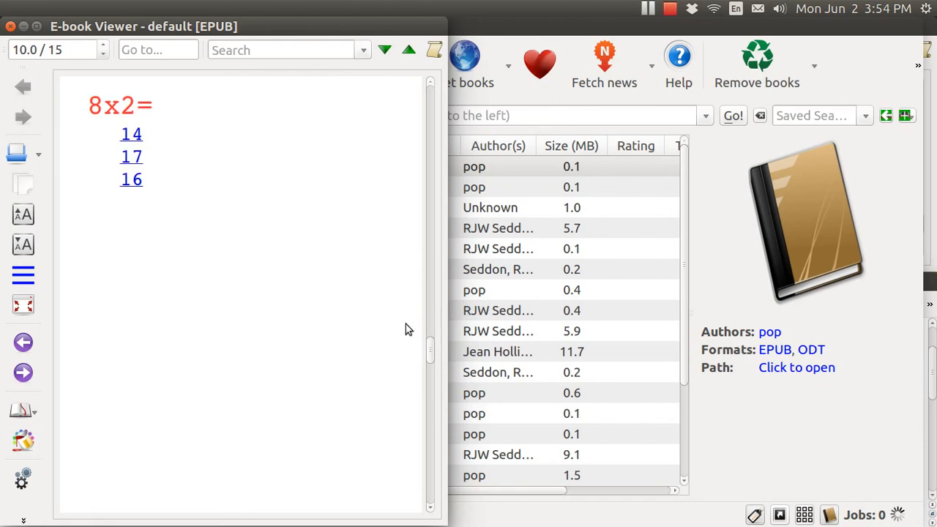
{"action": "scroll", "coordinate": [406, 323], "scroll_direction": "down", "scroll_amount": 3}
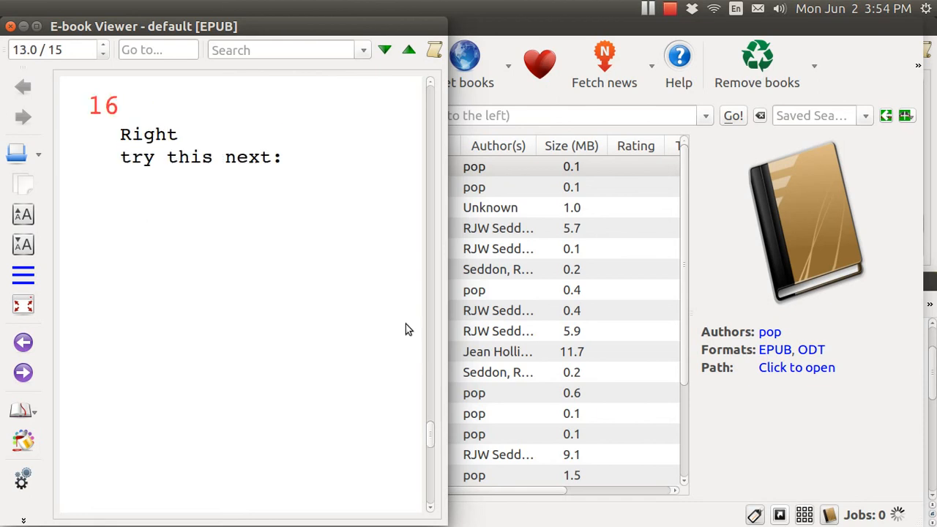
{"action": "scroll", "coordinate": [406, 323], "scroll_direction": "down", "scroll_amount": 1}
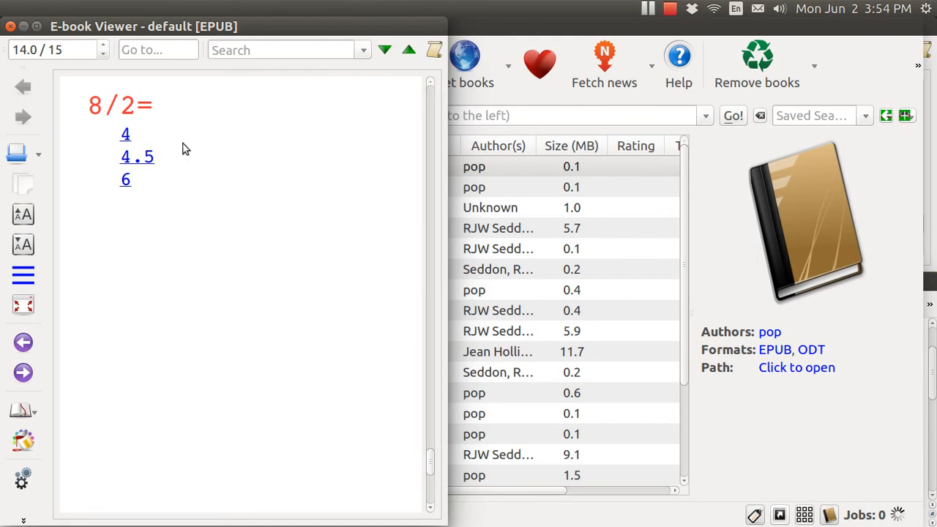
Test the "4", "4.5" and "6" answer links, returning to the "8/2=" page after each, and close the viewer.
{"action": "left_click", "coordinate": [126, 137]}
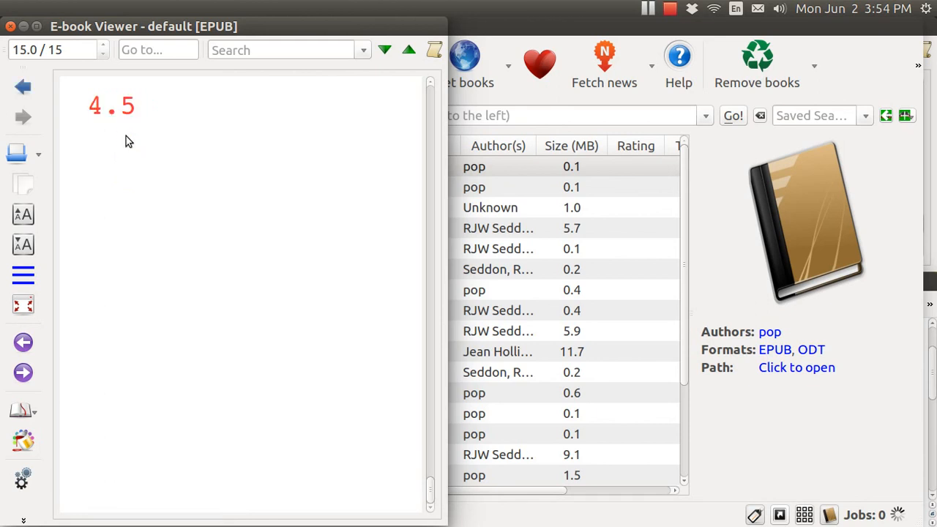
{"action": "left_click", "coordinate": [27, 92]}
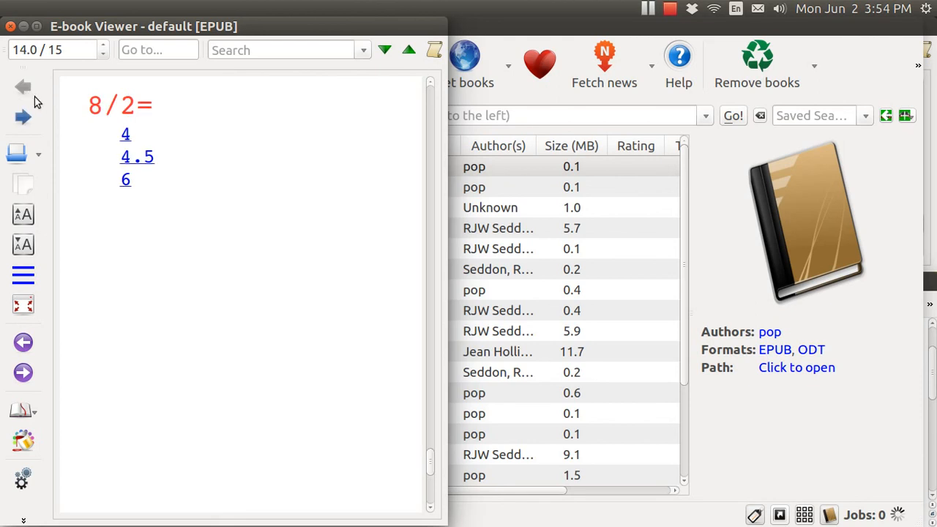
{"action": "left_click", "coordinate": [128, 157]}
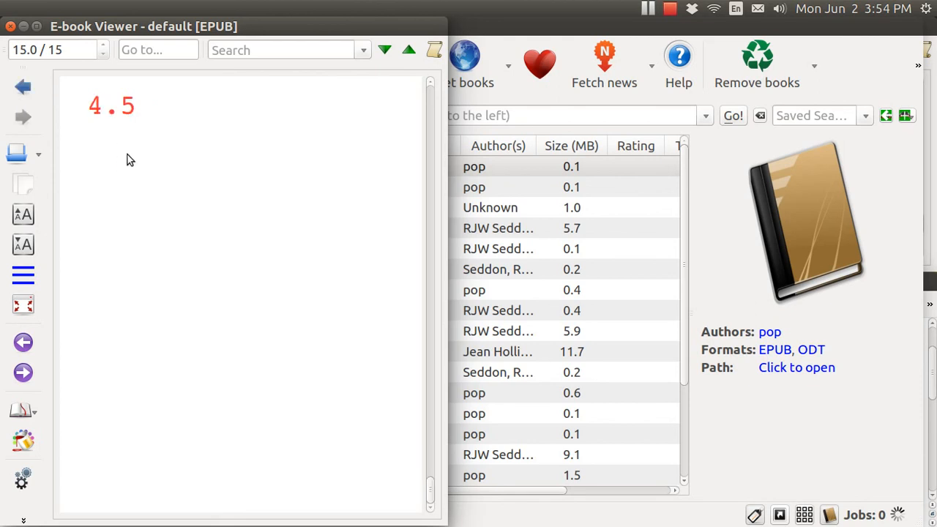
{"action": "left_click", "coordinate": [23, 87]}
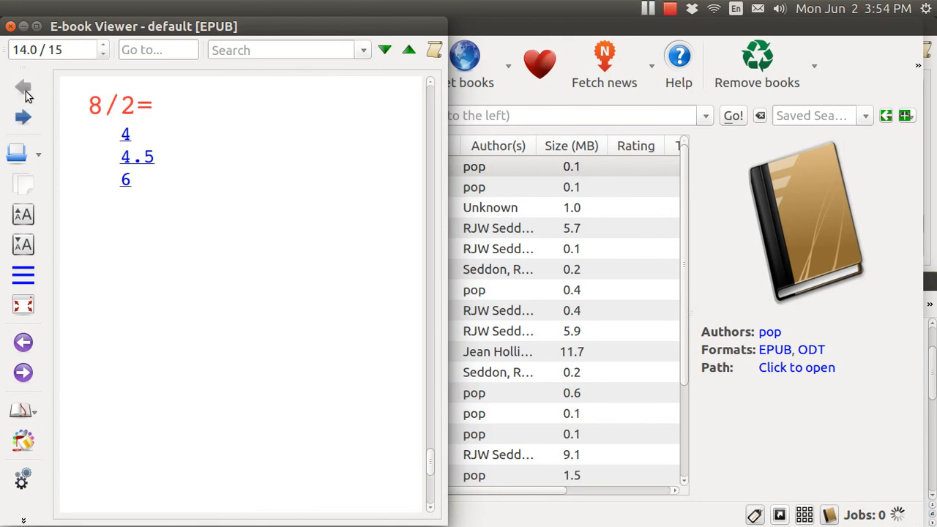
{"action": "left_click", "coordinate": [126, 183]}
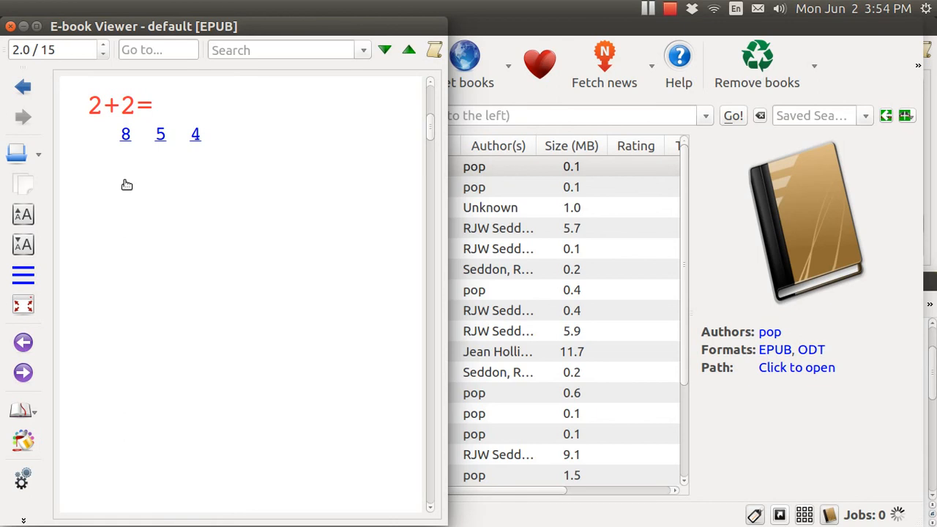
{"action": "left_click", "coordinate": [24, 88]}
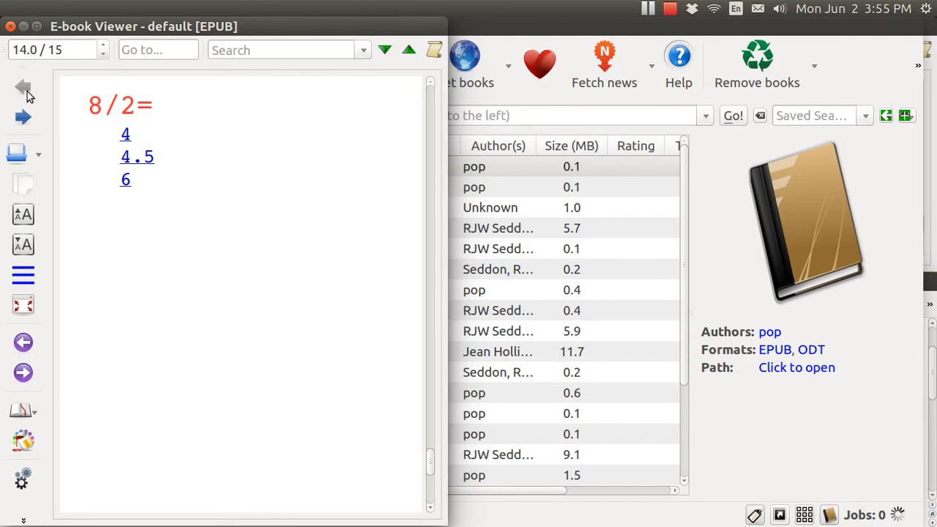
{"action": "left_click", "coordinate": [11, 28]}
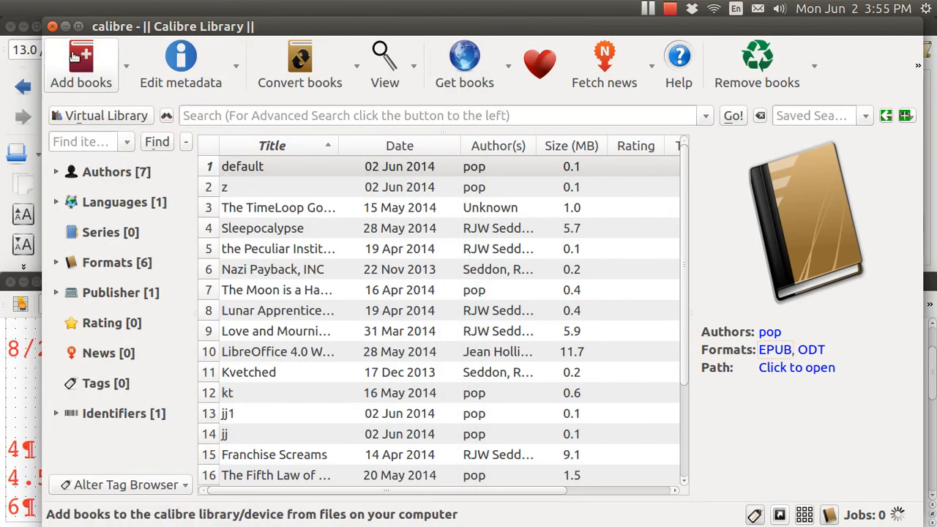